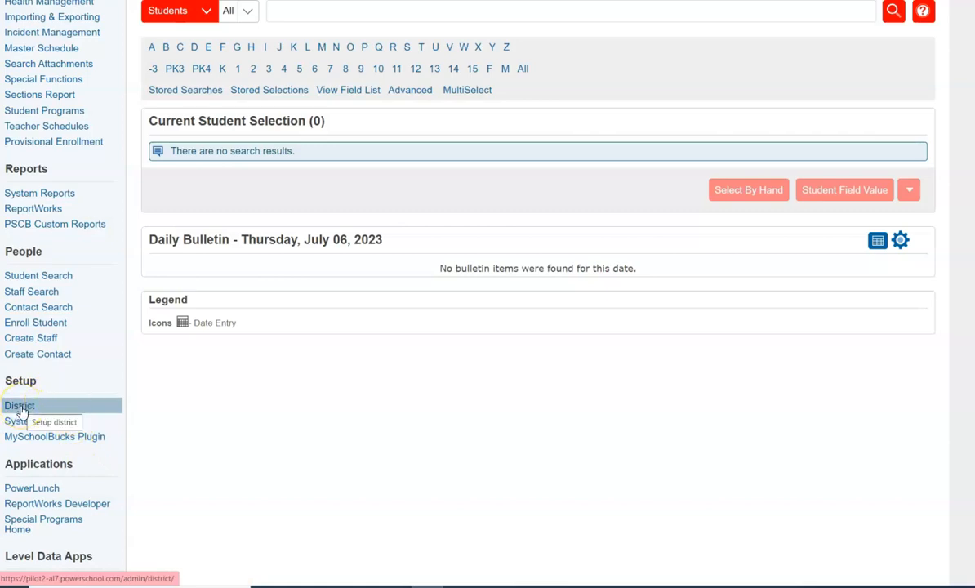
# Open the district setup's Grade Scales and show the list of fitness grade scales.
pyautogui.click(20, 407)
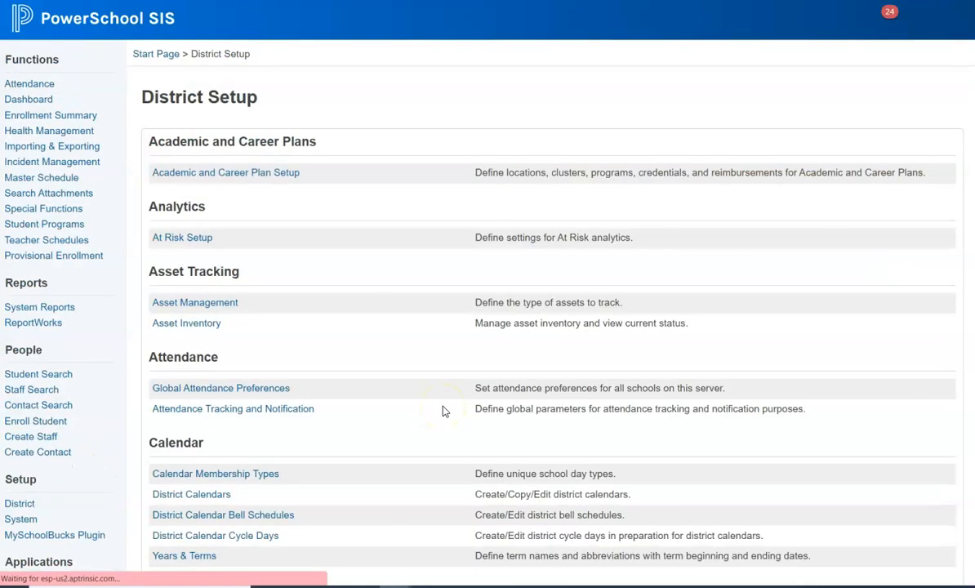
pyautogui.scroll(-3, 431, 378)
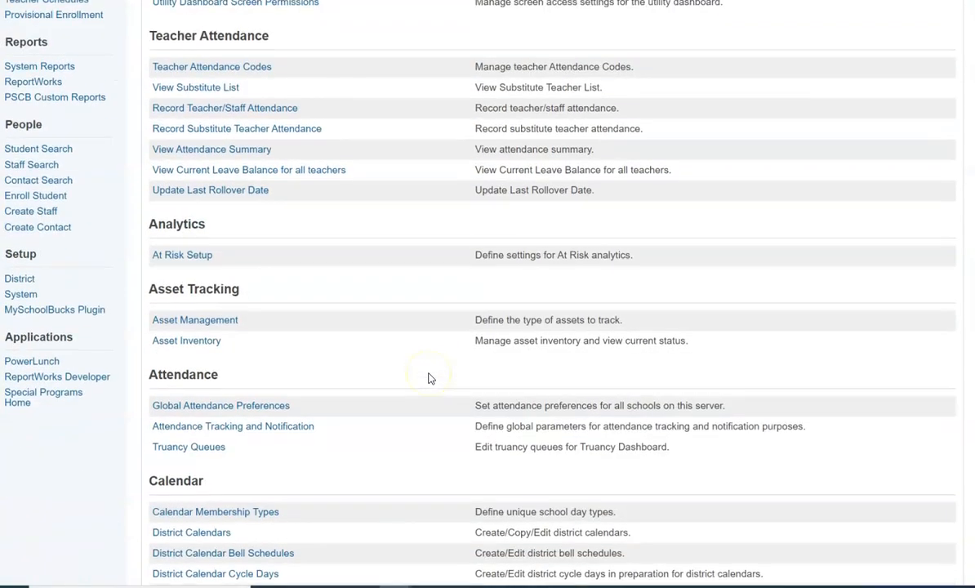
pyautogui.scroll(-7, 430, 378)
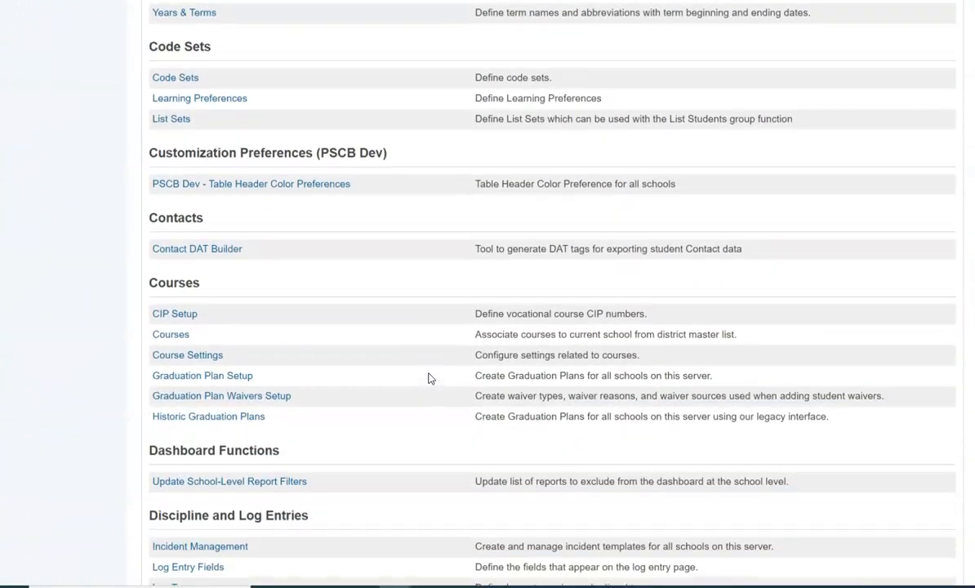
pyautogui.scroll(-10, 431, 379)
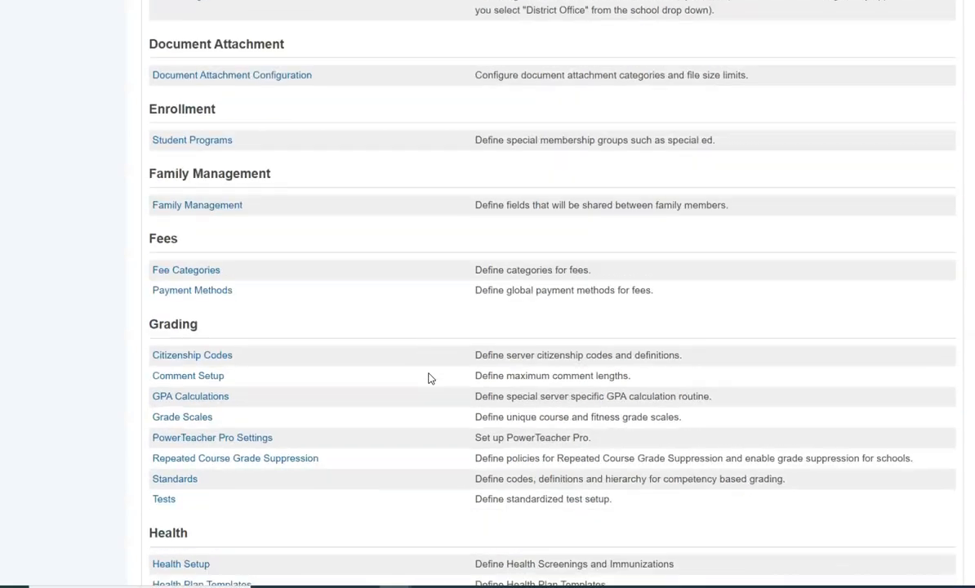
pyautogui.scroll(-1, 430, 378)
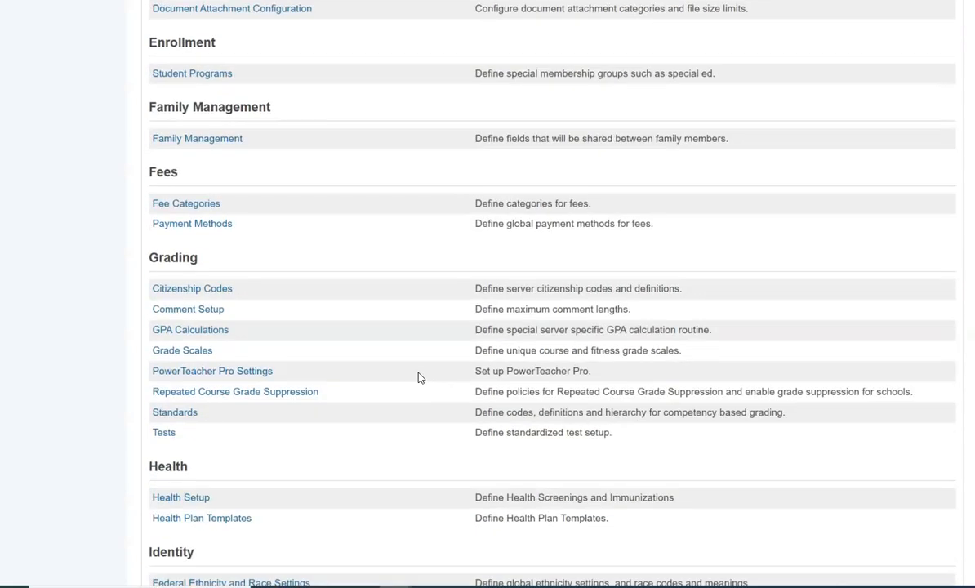
pyautogui.click(186, 352)
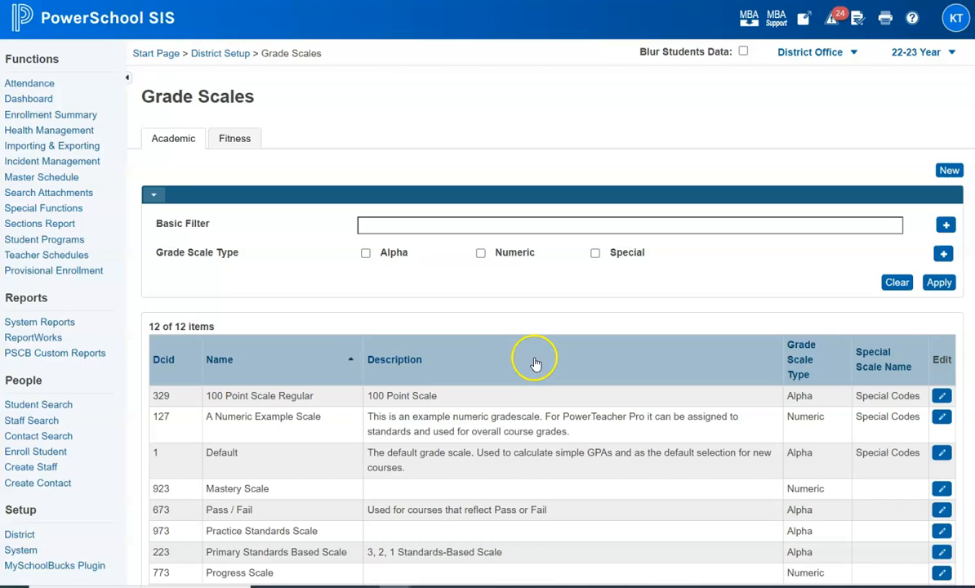
pyautogui.click(236, 144)
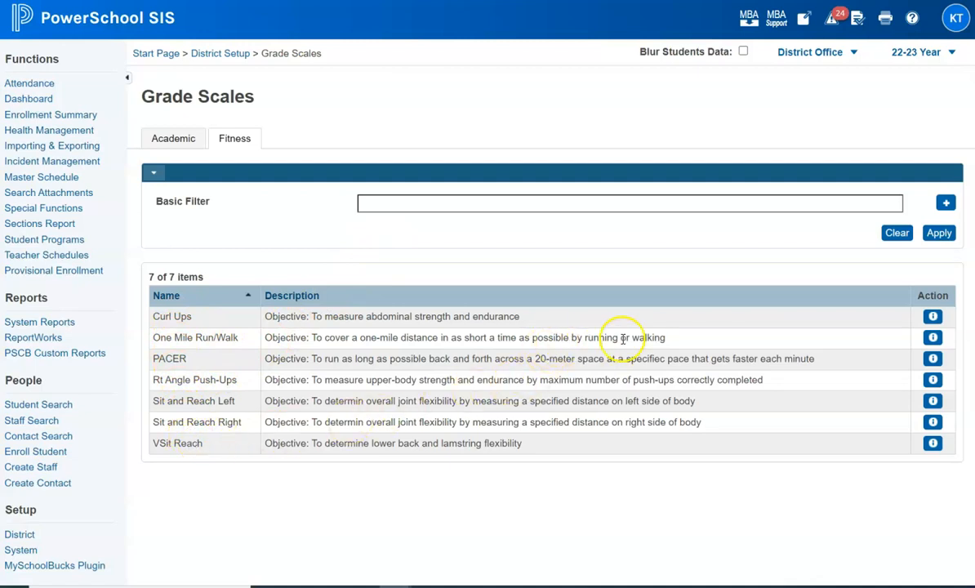
# Examine the Curl Ups fitness grade scale, including its female and male age tables, and return to the grade scale list.
pyautogui.click(932, 318)
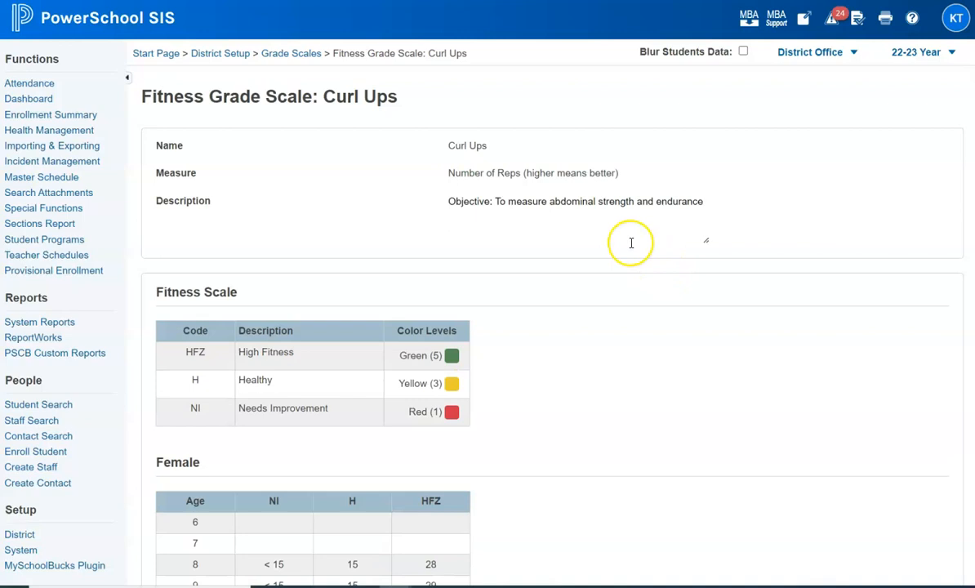
pyautogui.scroll(-5, 631, 243)
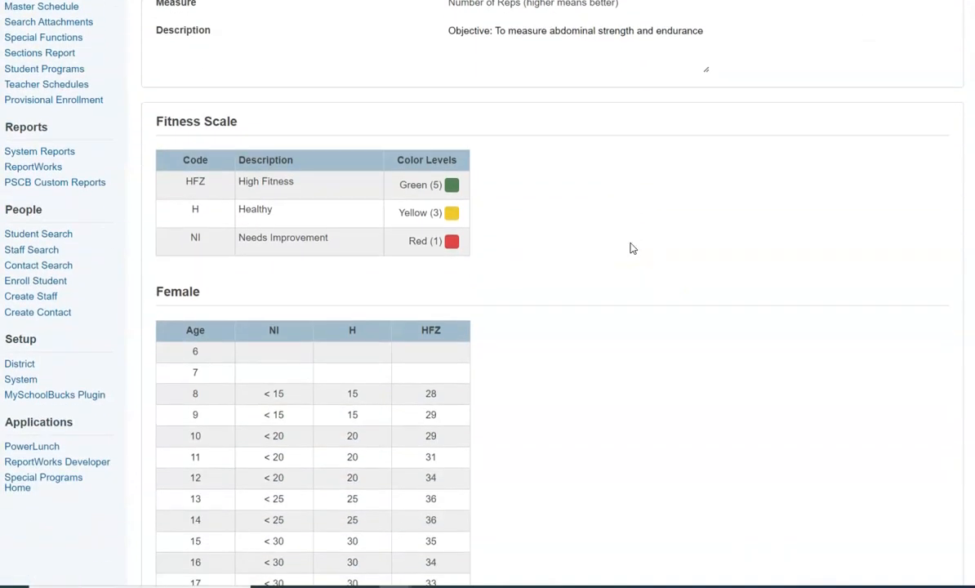
pyautogui.scroll(-3, 631, 248)
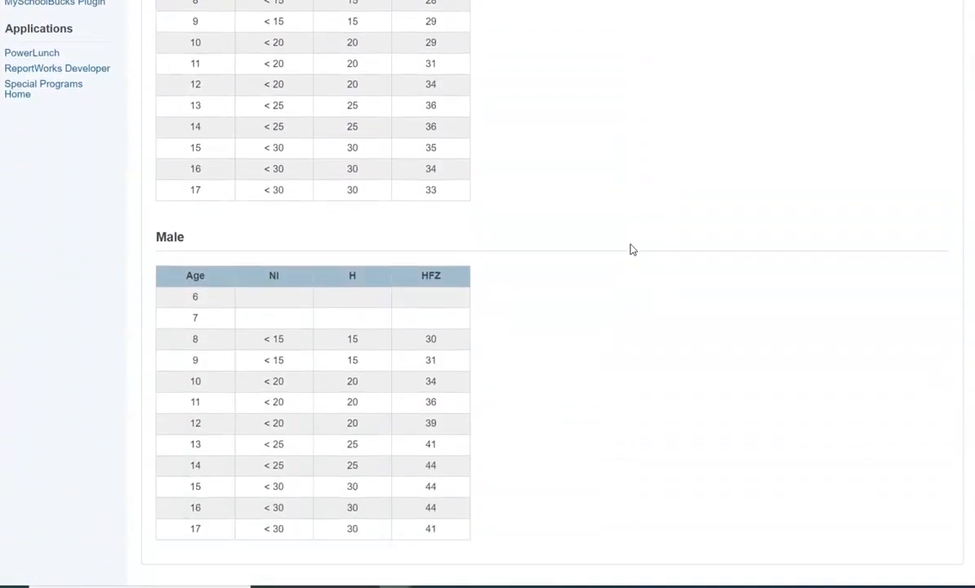
pyautogui.scroll(8, 632, 253)
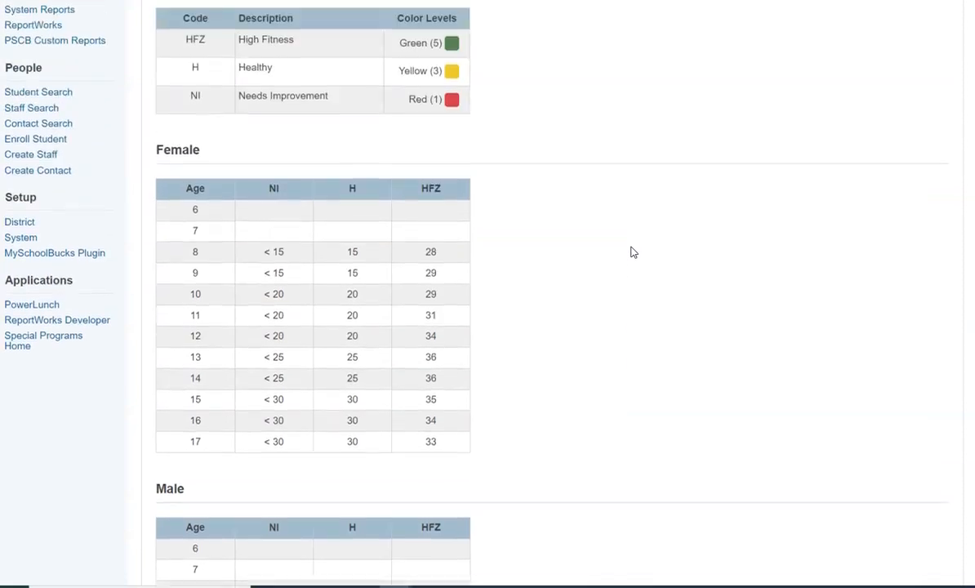
pyautogui.scroll(1, 631, 252)
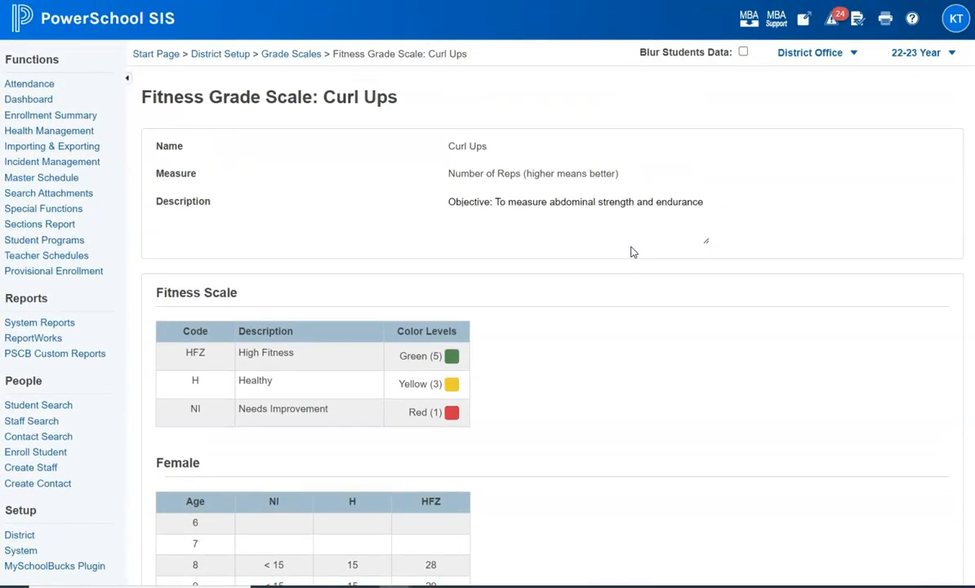
pyautogui.click(315, 59)
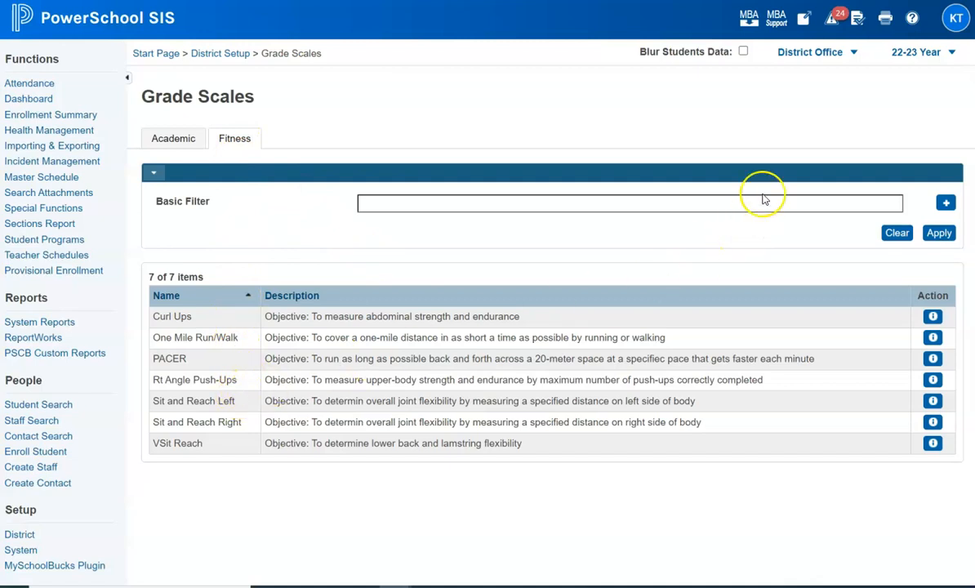
# Switch to Alabama High School and open the Courses page from its school setup.
pyautogui.click(817, 57)
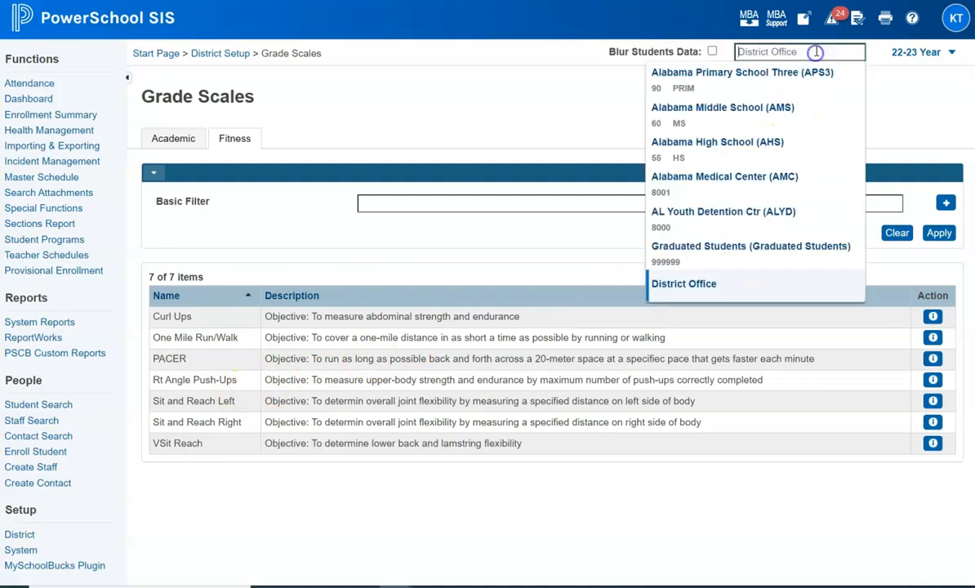
pyautogui.click(711, 146)
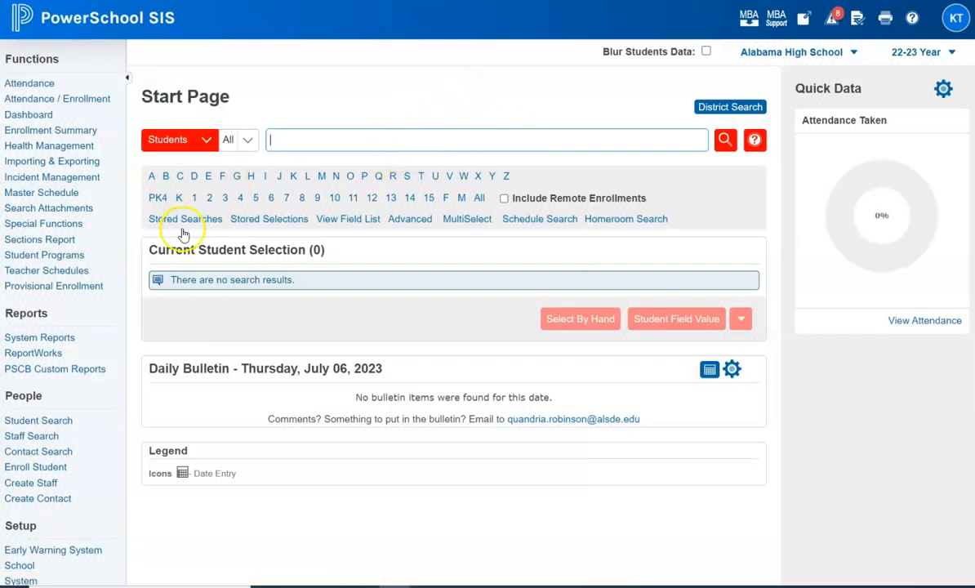
pyautogui.scroll(-3, 80, 362)
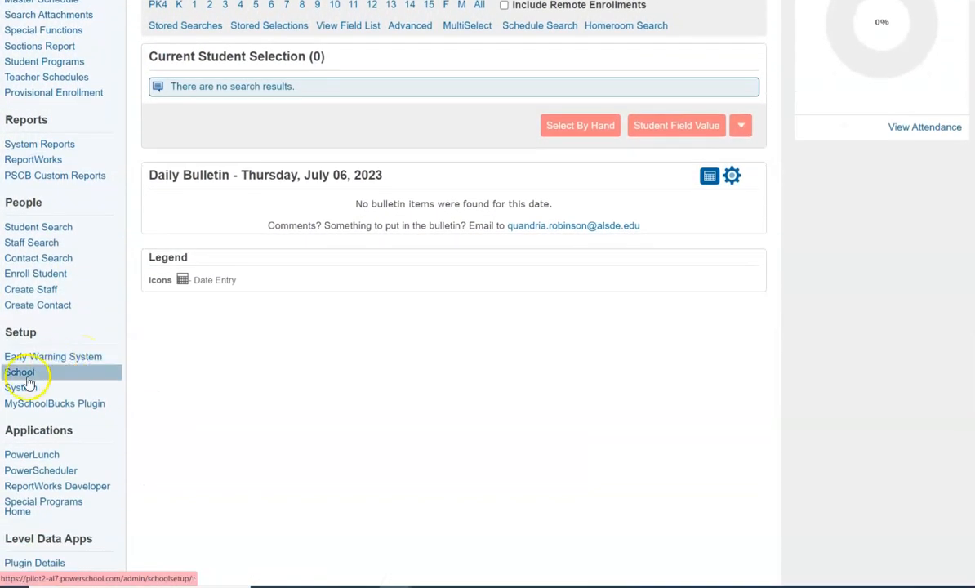
pyautogui.click(23, 375)
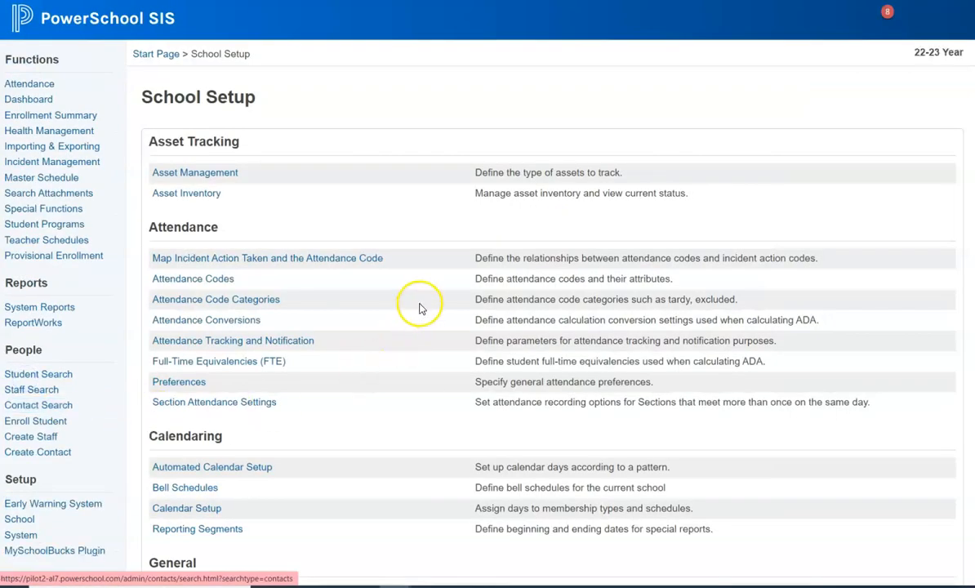
pyautogui.scroll(-5, 421, 309)
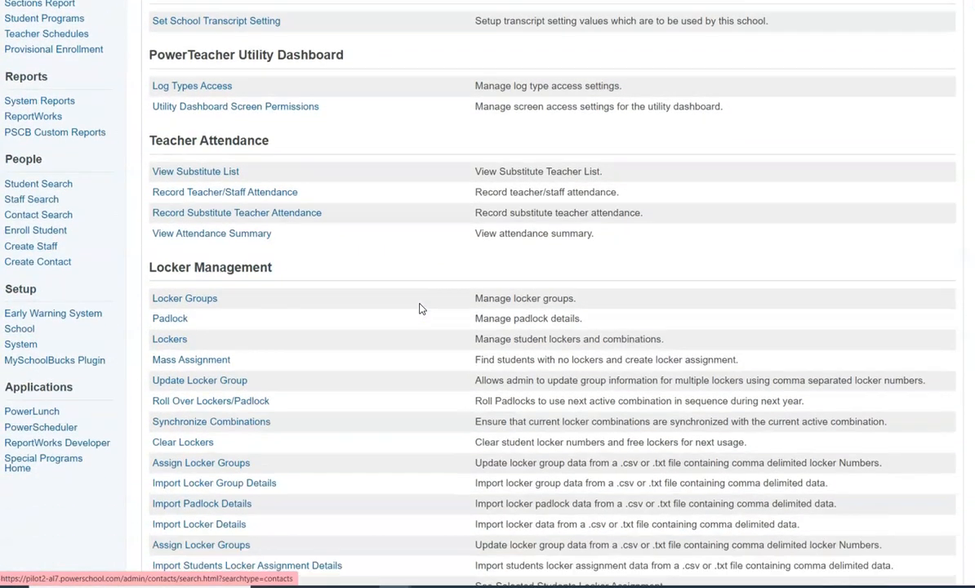
pyautogui.scroll(-12, 421, 309)
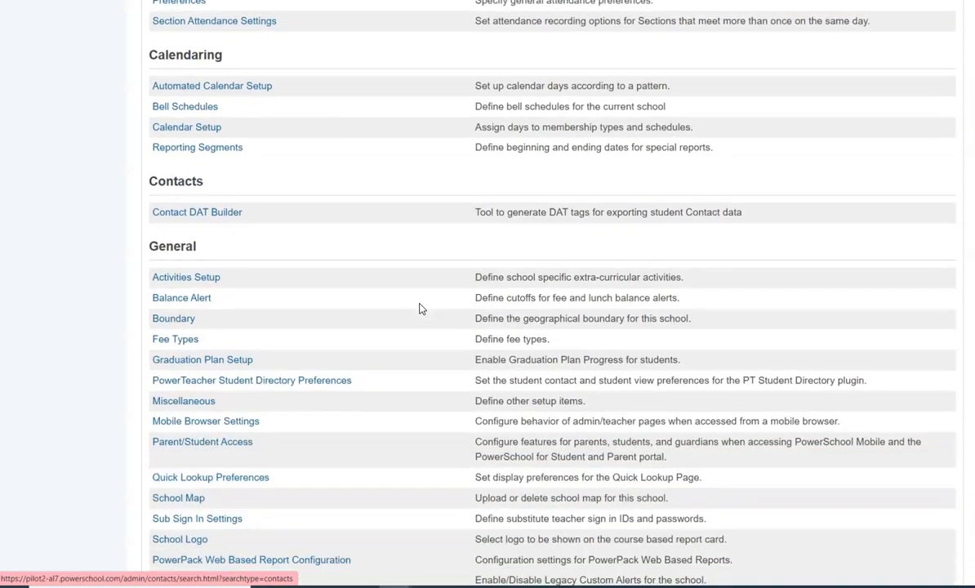
pyautogui.scroll(-10, 421, 308)
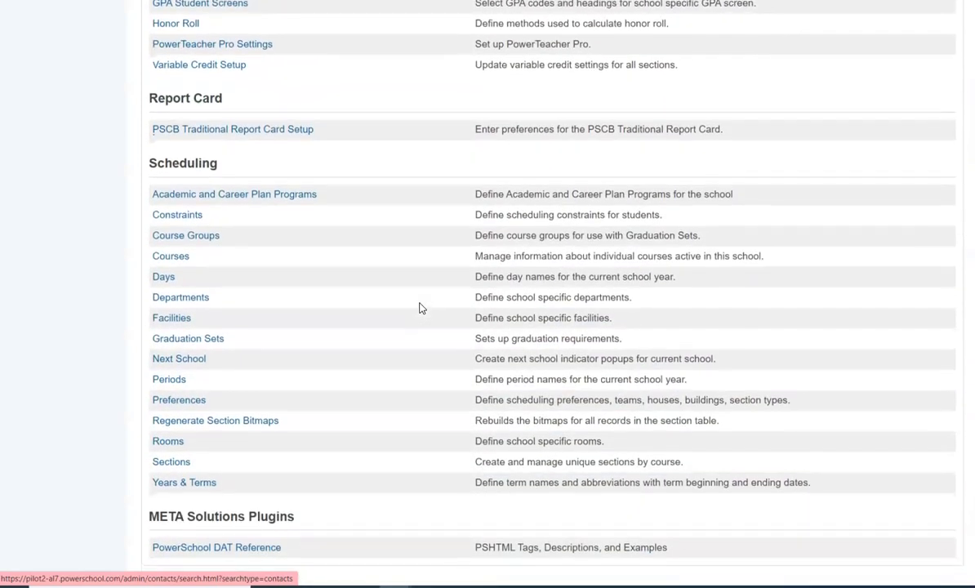
pyautogui.click(174, 255)
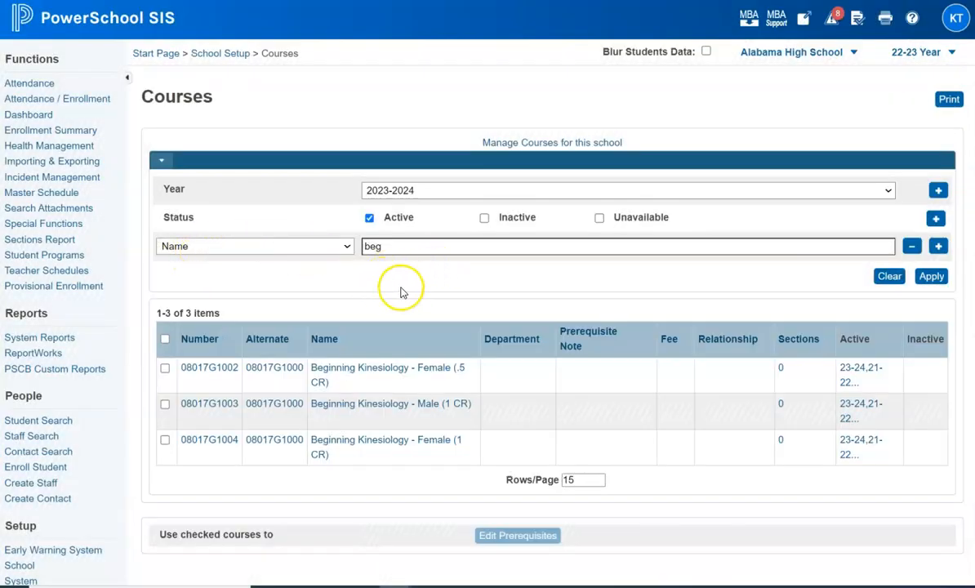
# Filter the course list to active 2023-2024 courses whose name contains "beg".
pyautogui.click(439, 190)
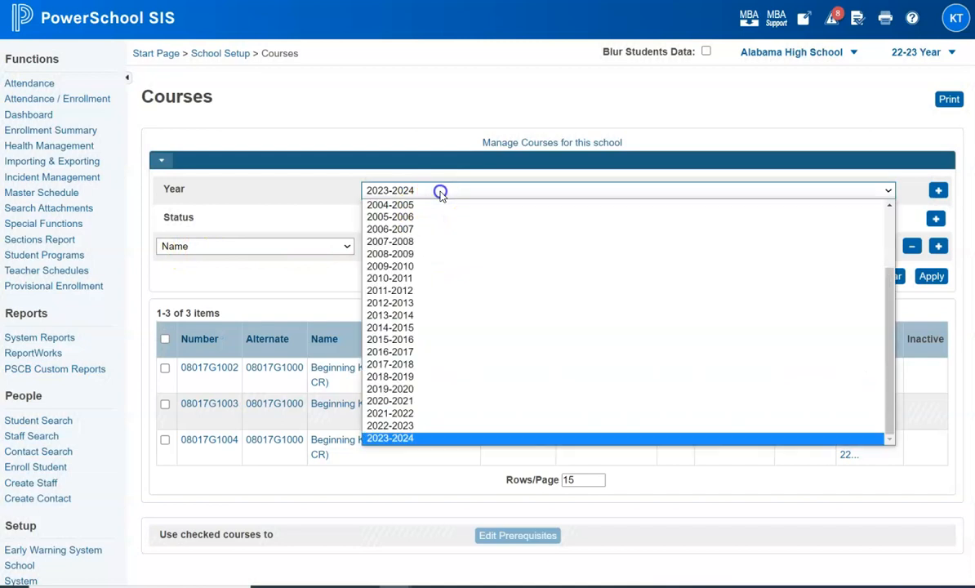
pyautogui.click(417, 441)
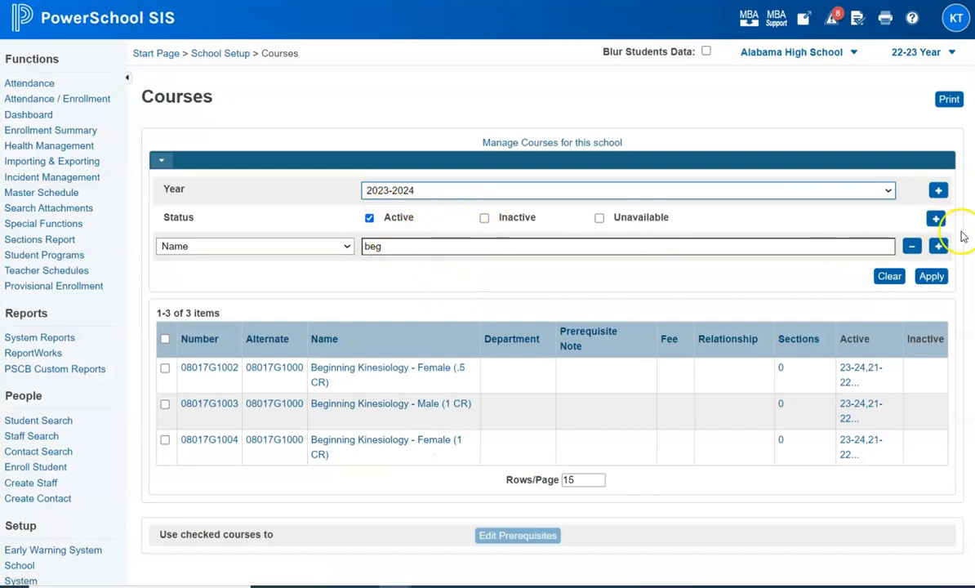
pyautogui.click(936, 218)
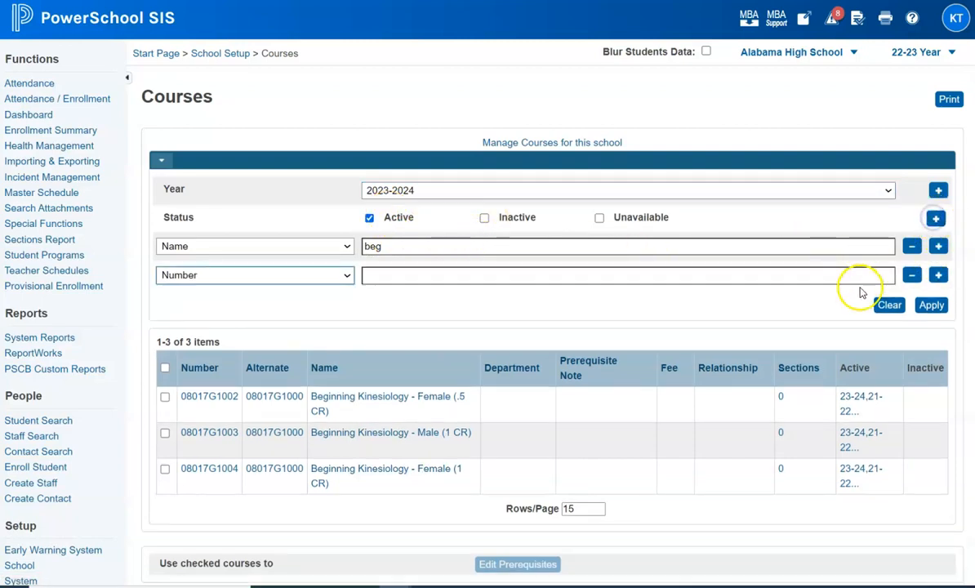
pyautogui.click(914, 276)
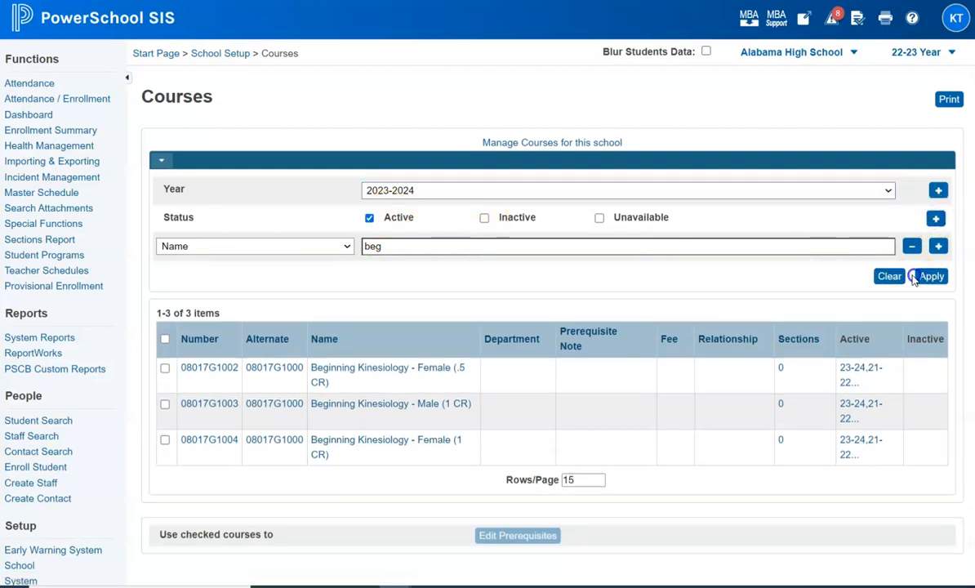
pyautogui.click(327, 248)
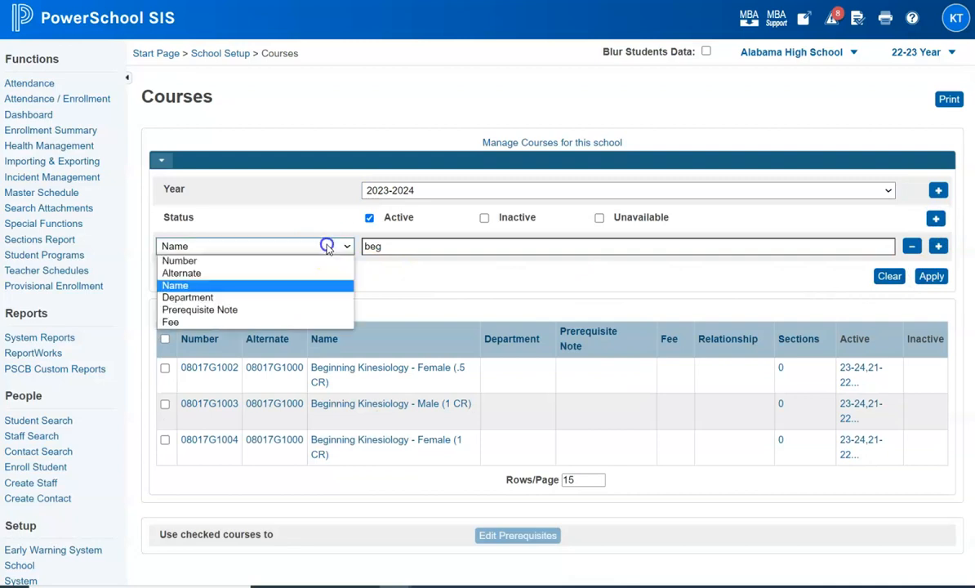
pyautogui.click(327, 284)
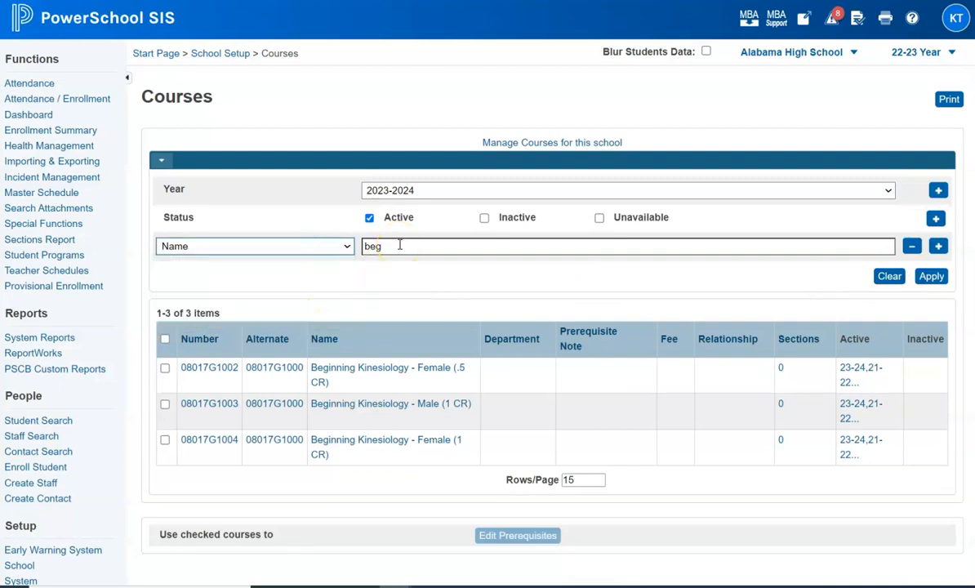
pyautogui.click(399, 245)
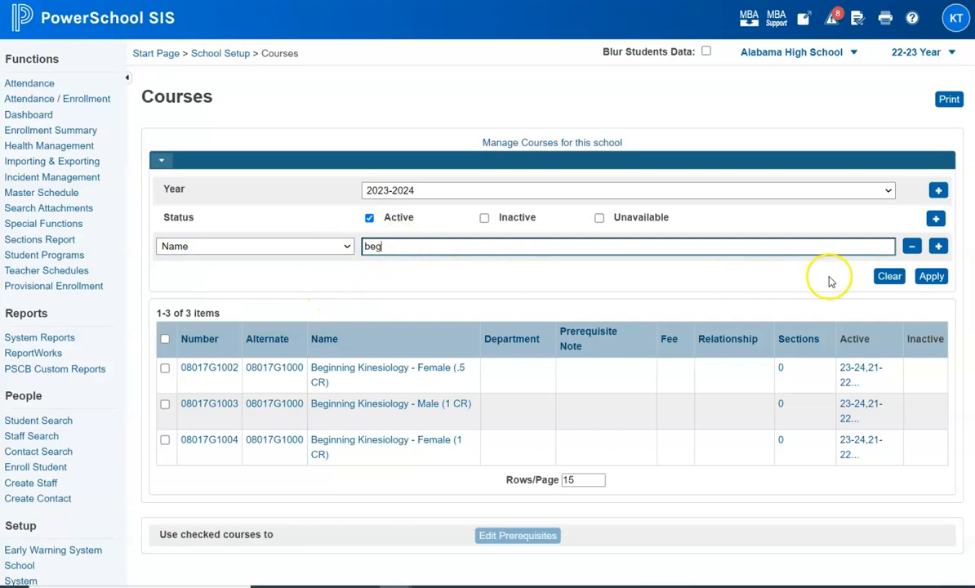
pyautogui.click(929, 277)
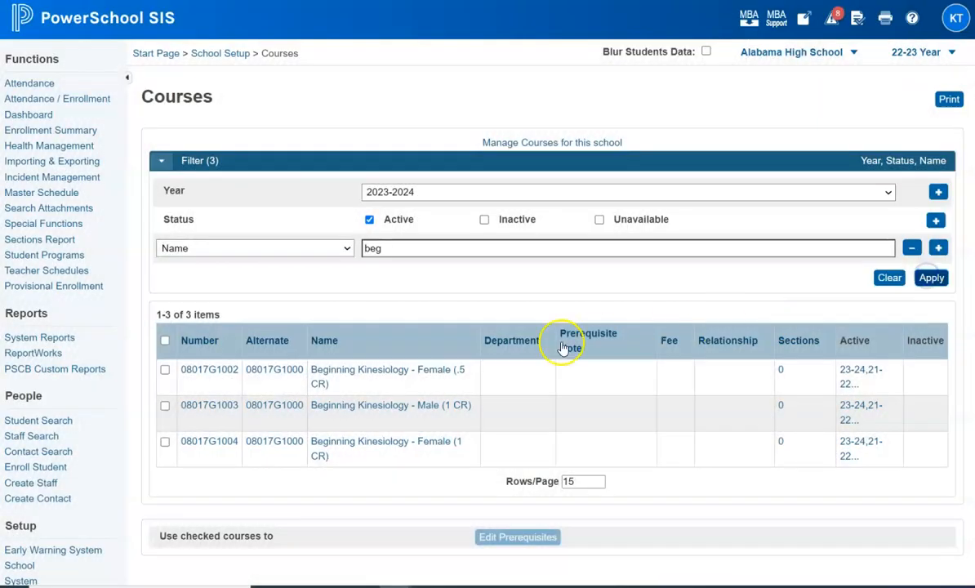
# Open Beginning Kinesiology - Female (.5 CR), check that Use the Course for Fitness Tests is enabled, and submit the course record.
pyautogui.click(220, 377)
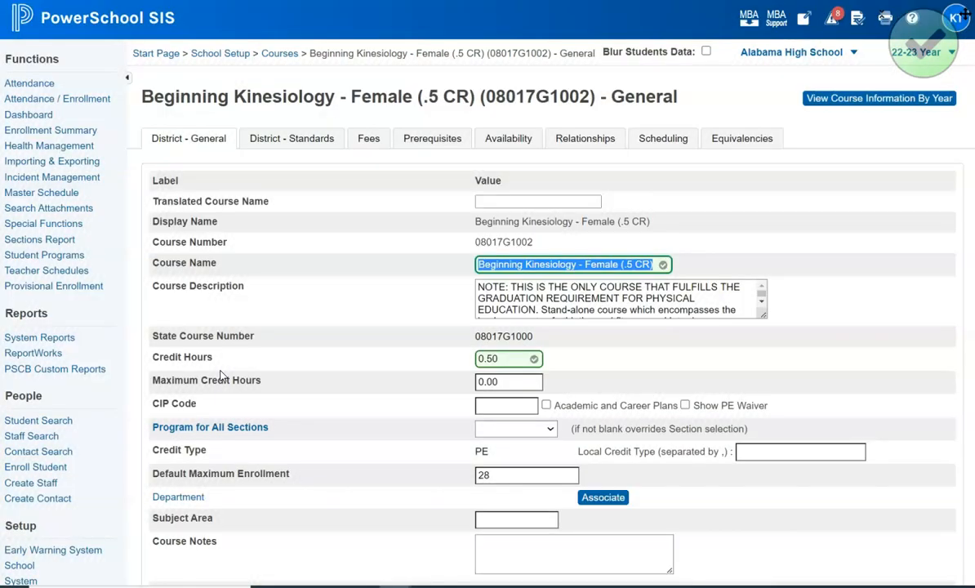
pyautogui.scroll(-7, 446, 242)
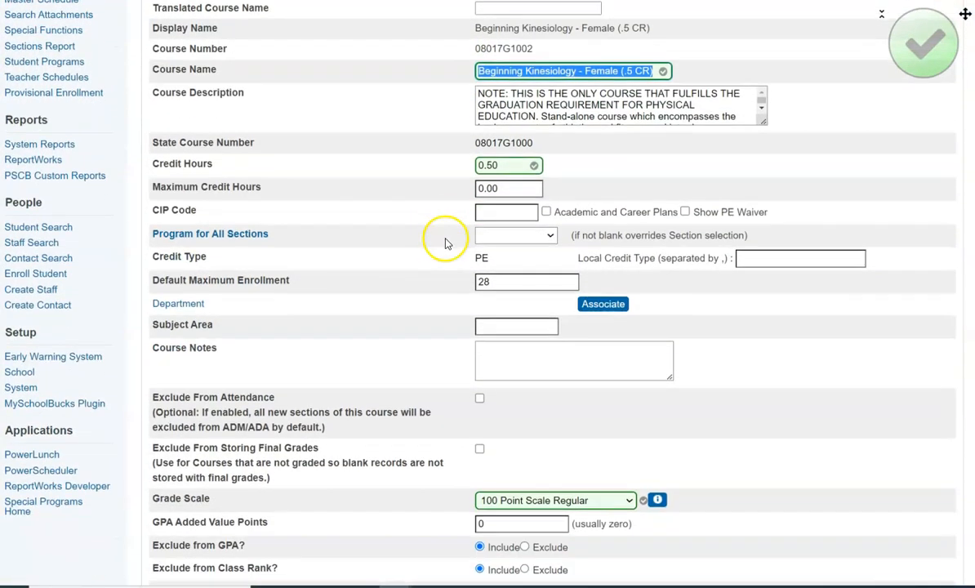
pyautogui.scroll(-1, 446, 242)
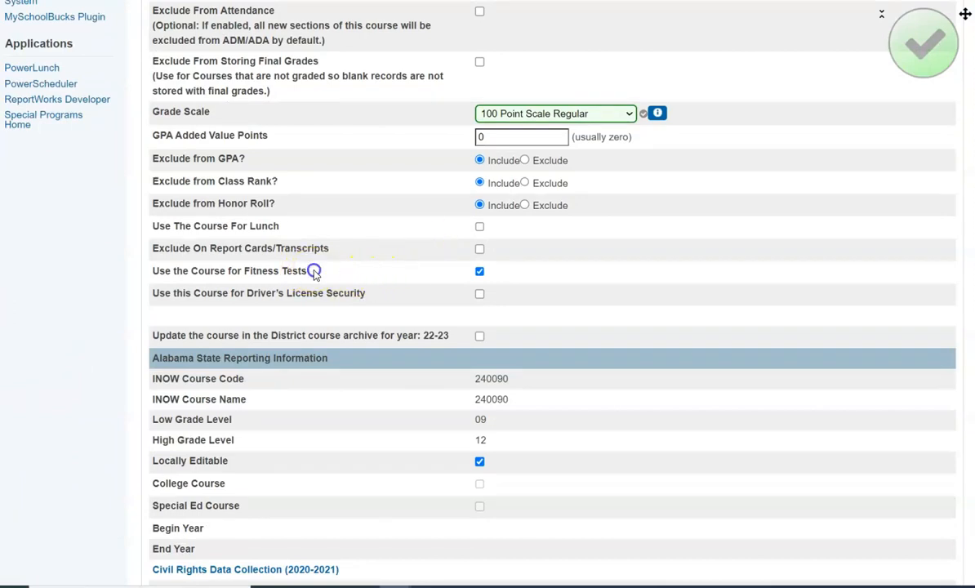
pyautogui.moveTo(256, 268); pyautogui.dragTo(190, 270)
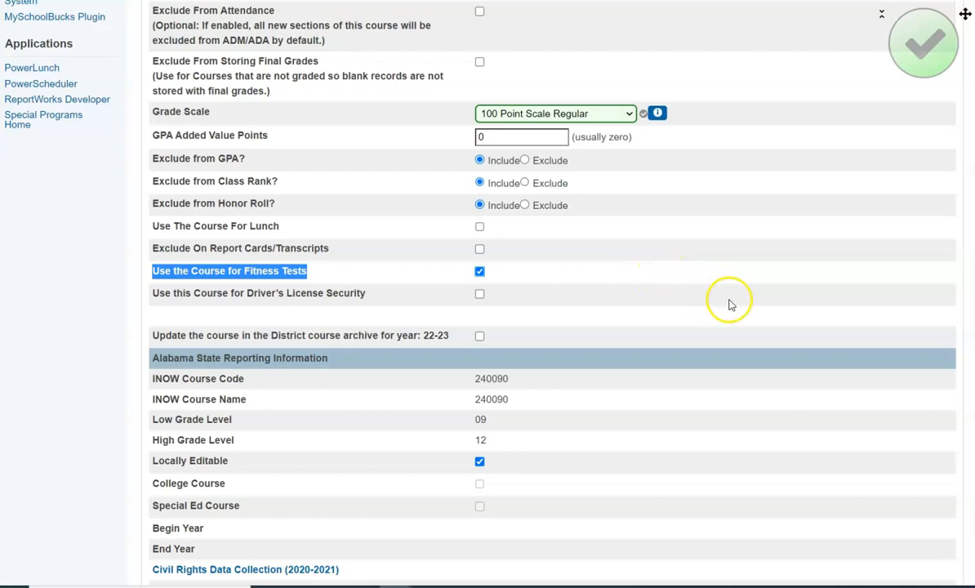
pyautogui.scroll(-3, 893, 338)
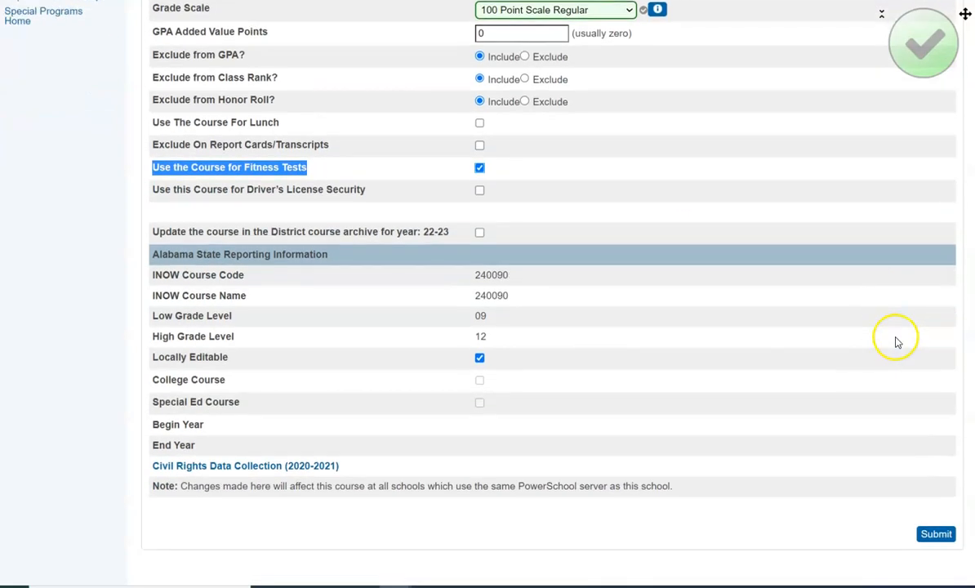
pyautogui.click(934, 536)
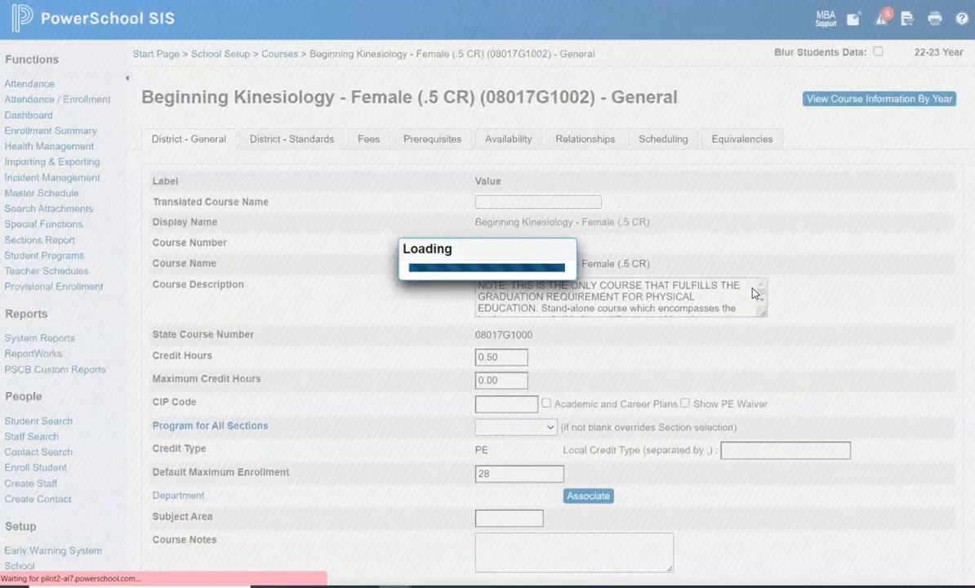
# Check the Use the Course for Fitness Tests option on the Beginning Kinesiology - Female (.5 CR) course record.
pyautogui.scroll(-5, 669, 402)
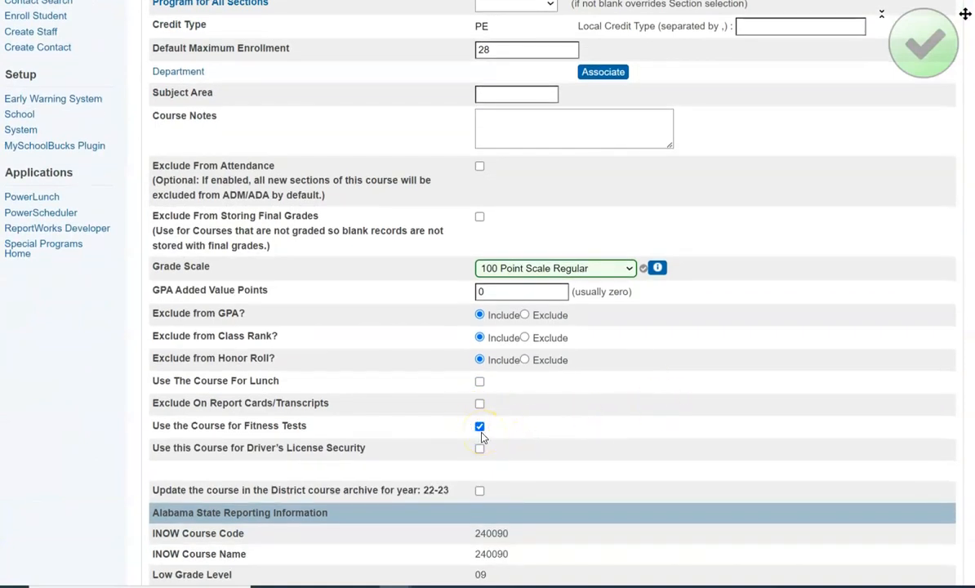
pyautogui.scroll(-1, 479, 436)
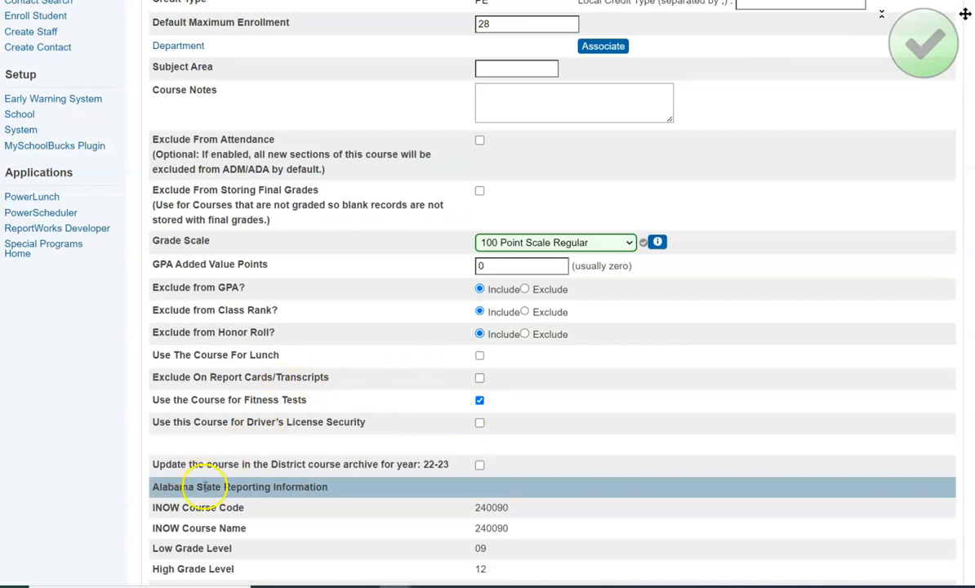
pyautogui.scroll(6, 241, 447)
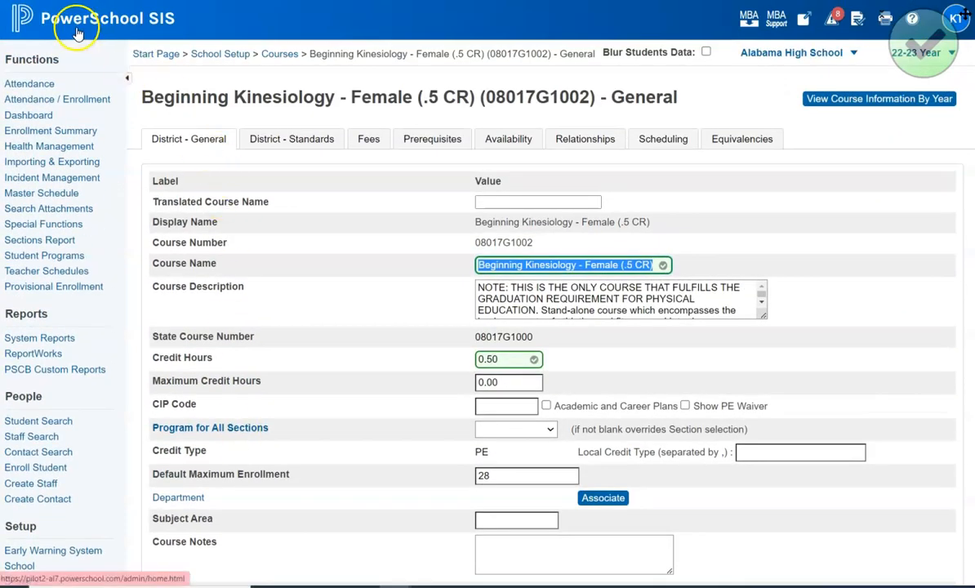
# Leave the course record and open the security Groups list from the System Administrator setup.
pyautogui.click(24, 83)
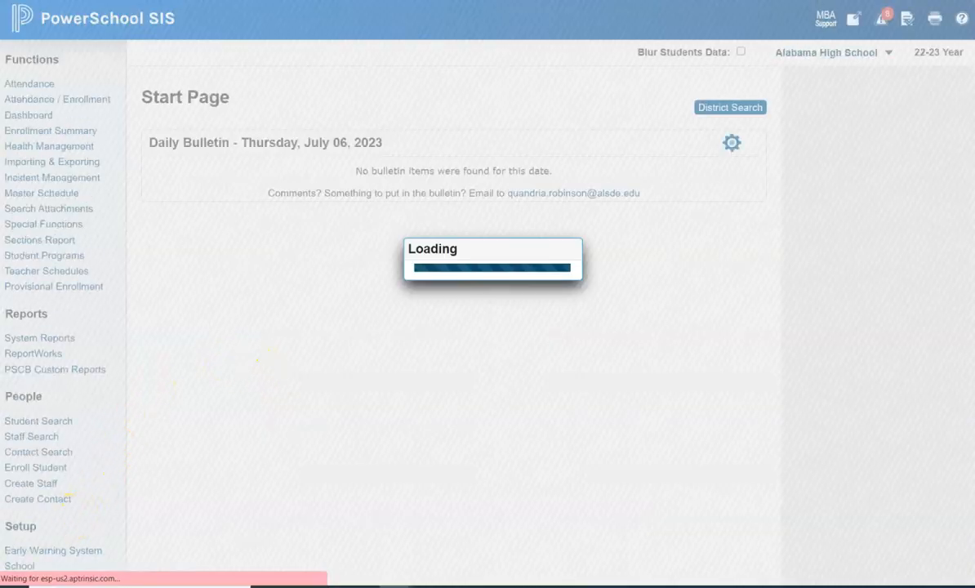
pyautogui.scroll(-3, 138, 406)
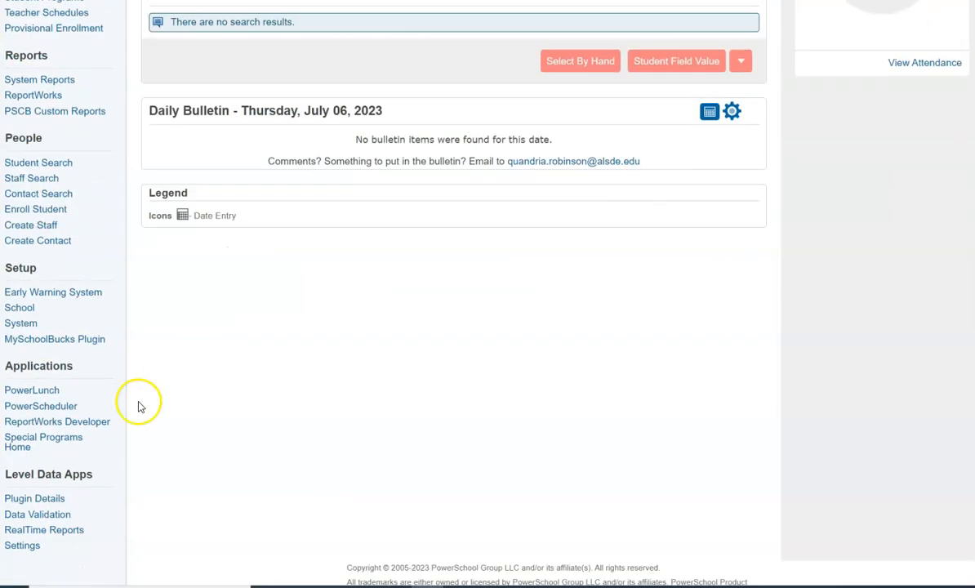
pyautogui.click(48, 301)
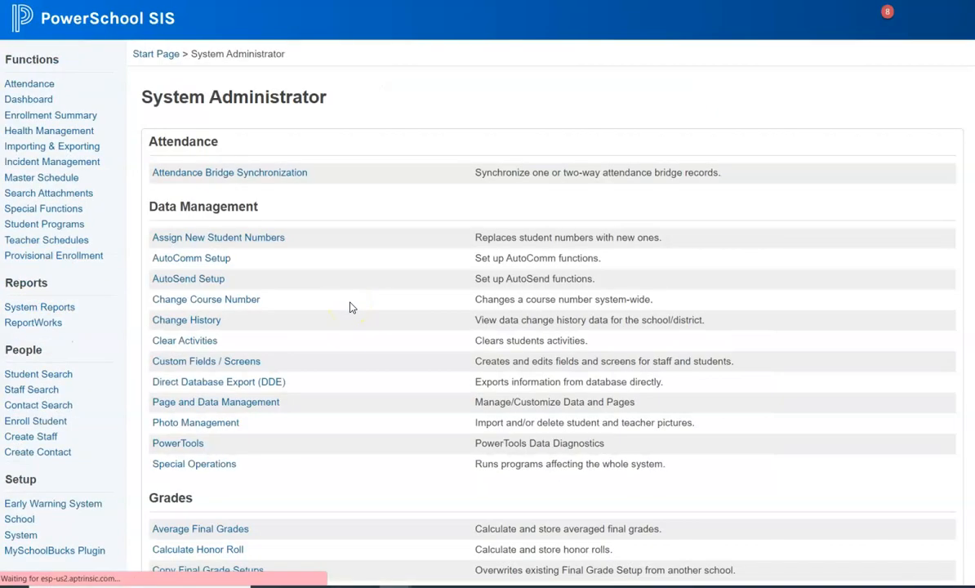
pyautogui.scroll(-4, 350, 307)
pyautogui.scroll(-5, 350, 307)
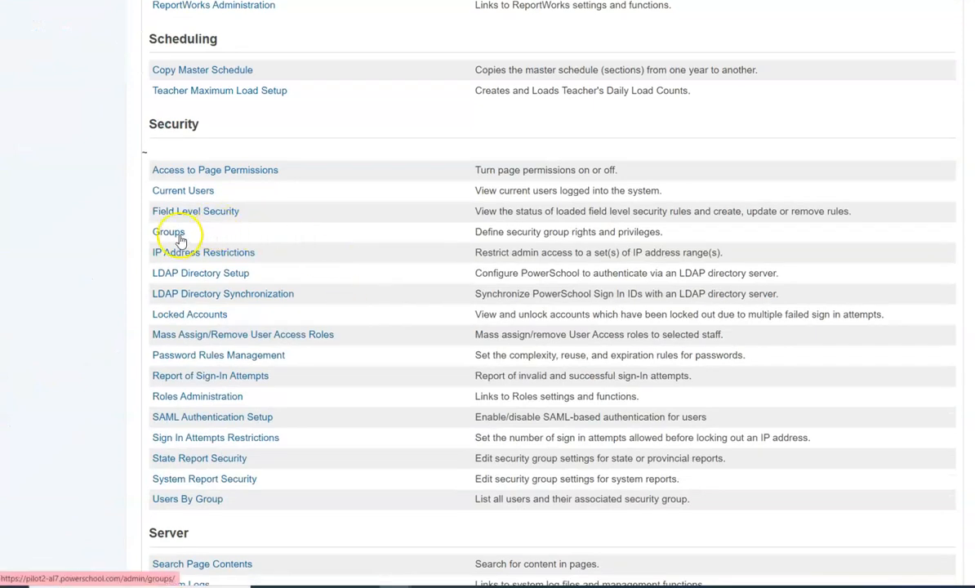
pyautogui.click(175, 236)
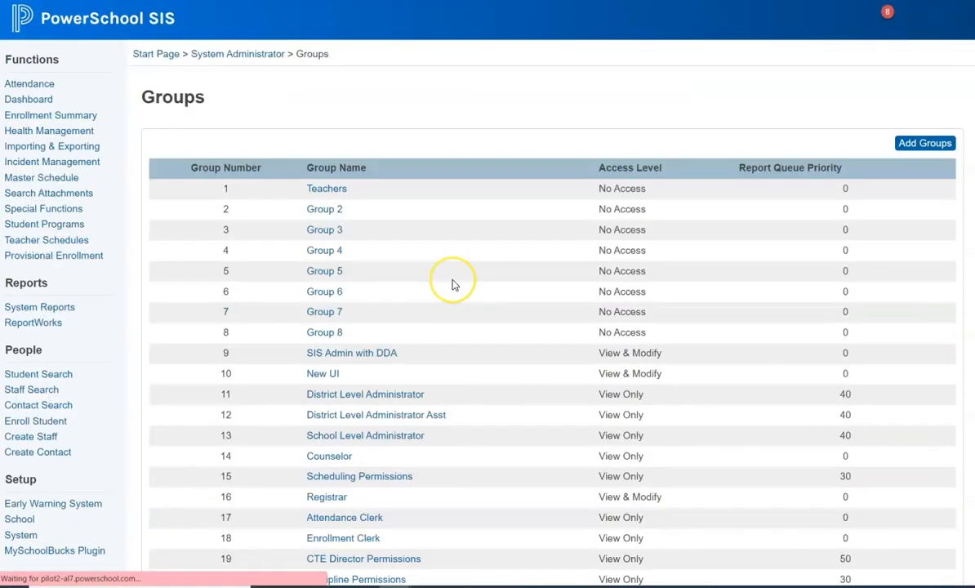
# Open the District Level Administrator group, review its Fitness access level and the Fitness entry under Accessible Student Screens, and return to the group list.
pyautogui.scroll(-3, 455, 285)
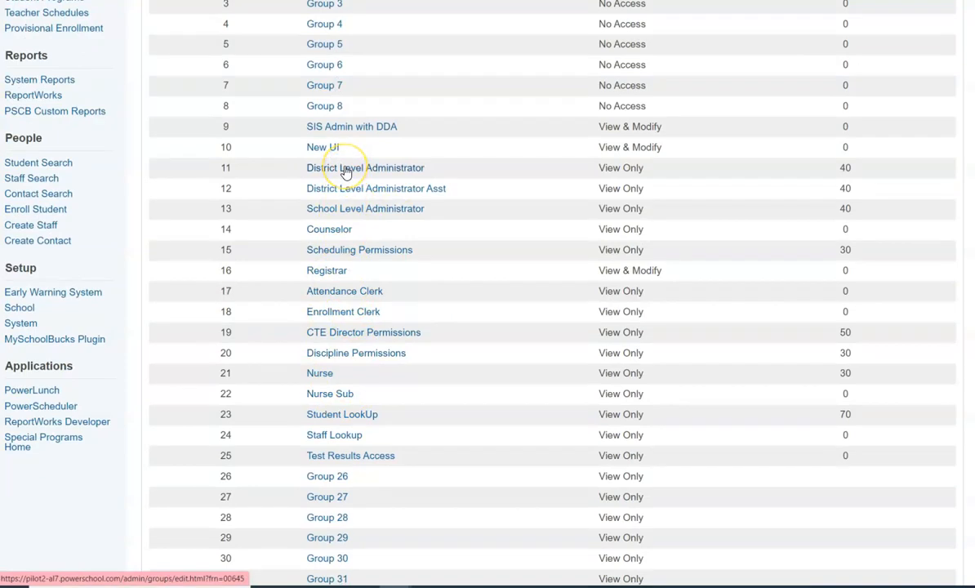
pyautogui.click(345, 169)
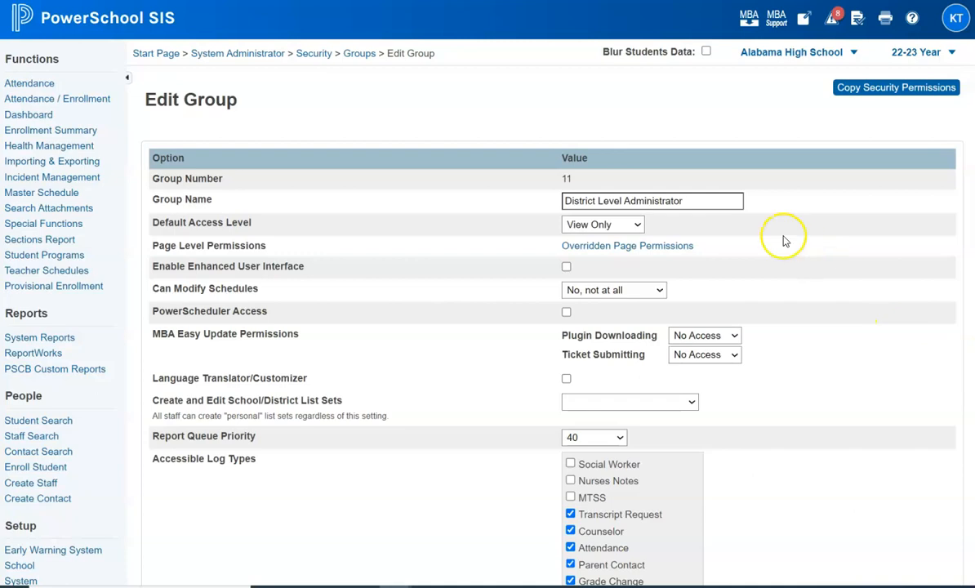
pyautogui.scroll(-6, 530, 303)
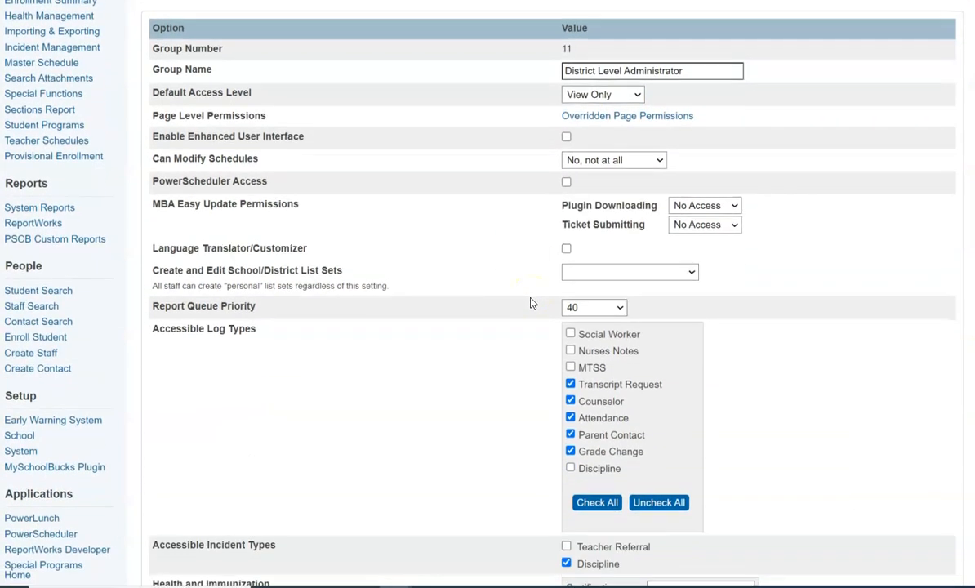
pyautogui.scroll(-5, 530, 303)
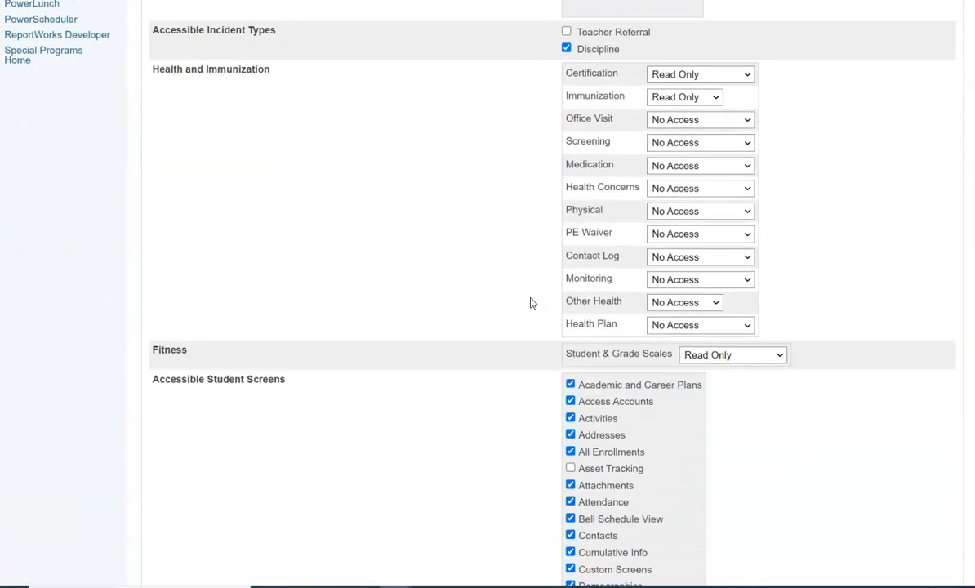
pyautogui.scroll(-2, 530, 303)
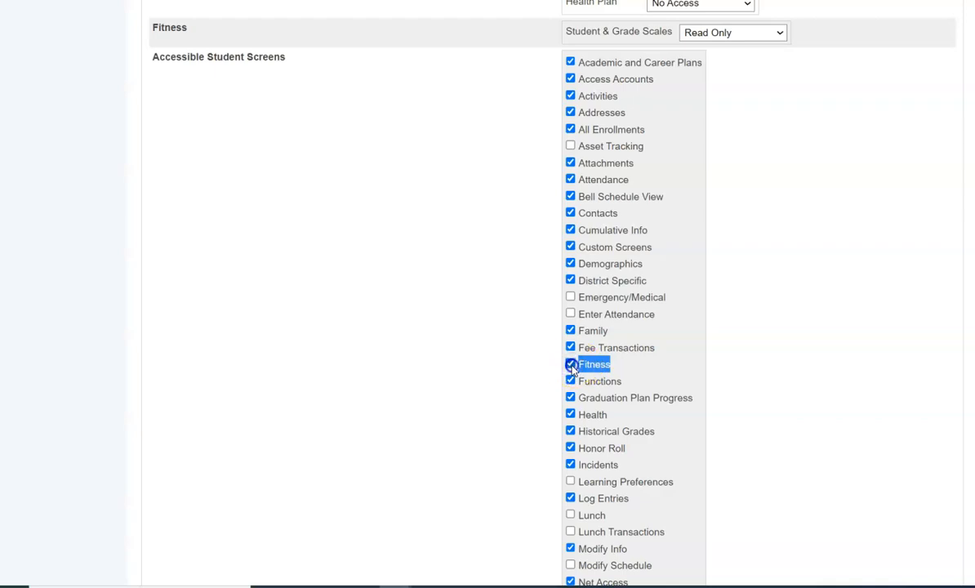
pyautogui.scroll(-6, 651, 370)
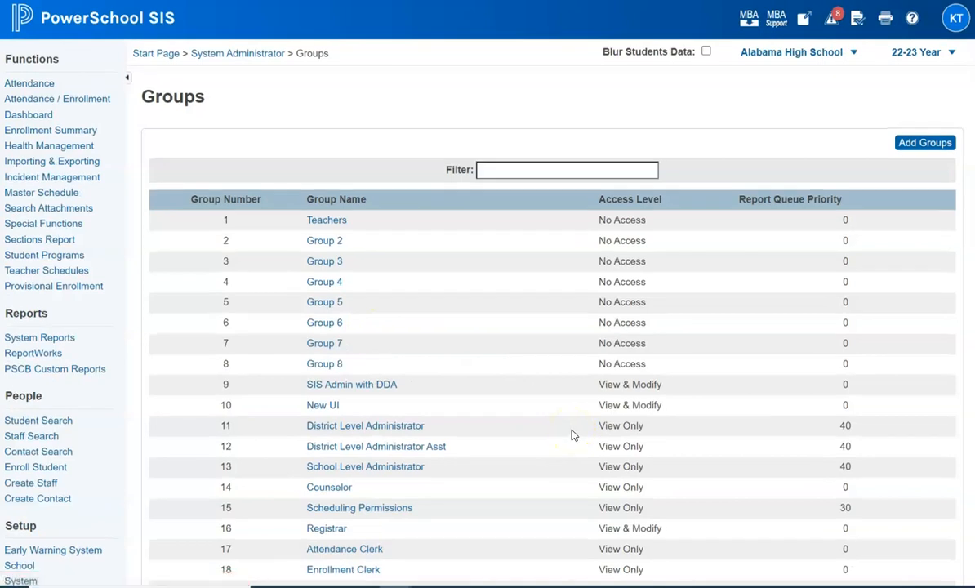
# Search for the student by last name from the Start Page and open the student's Fitness page.
pyautogui.click(154, 57)
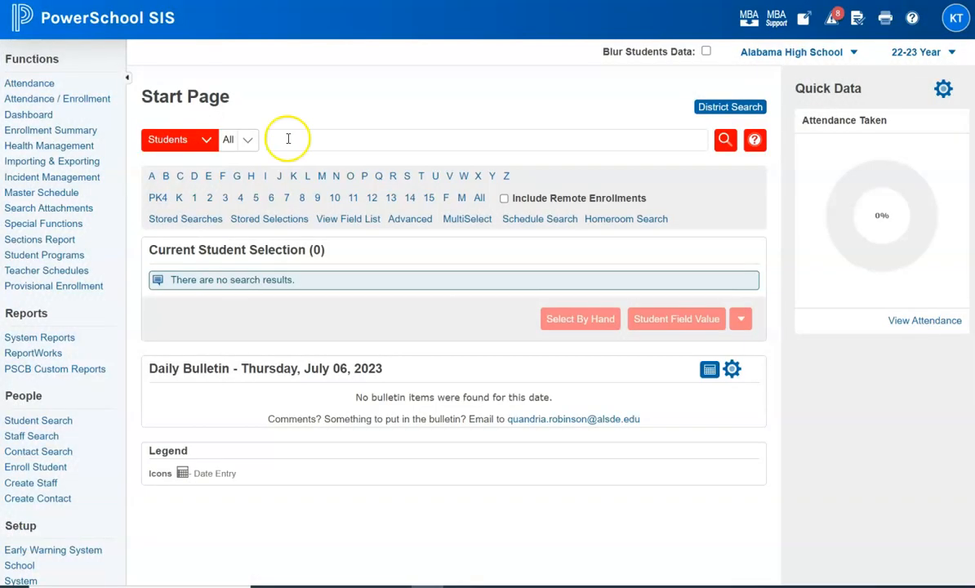
pyautogui.click(287, 139)
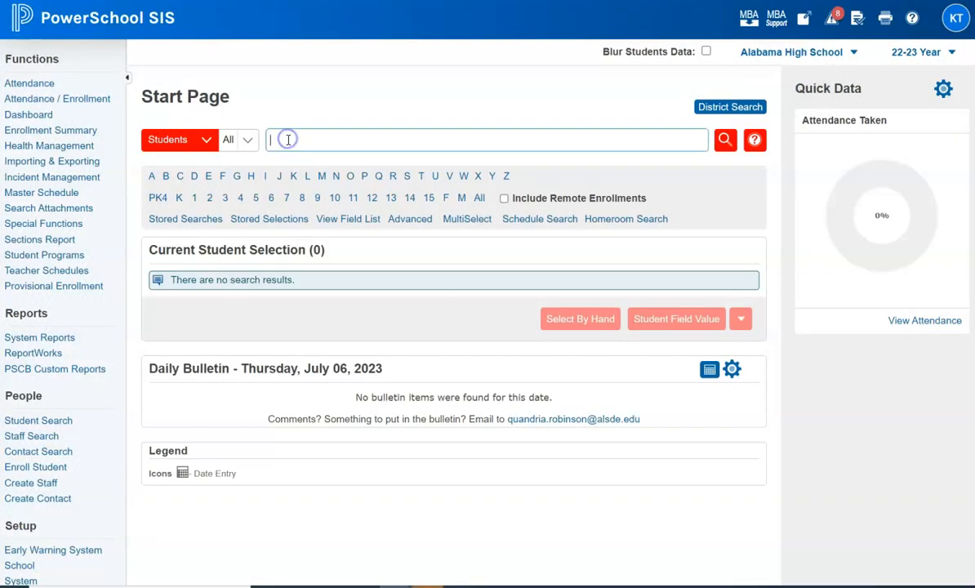
pyautogui.write('ouse')
pyautogui.press('Return')
pyautogui.write('m')
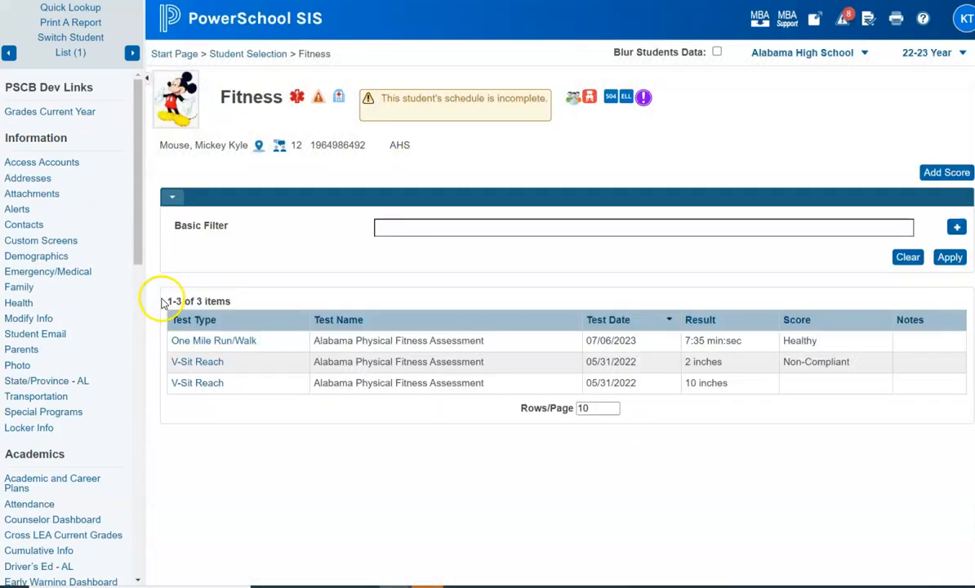
pyautogui.moveTo(138, 197); pyautogui.dragTo(131, 315)
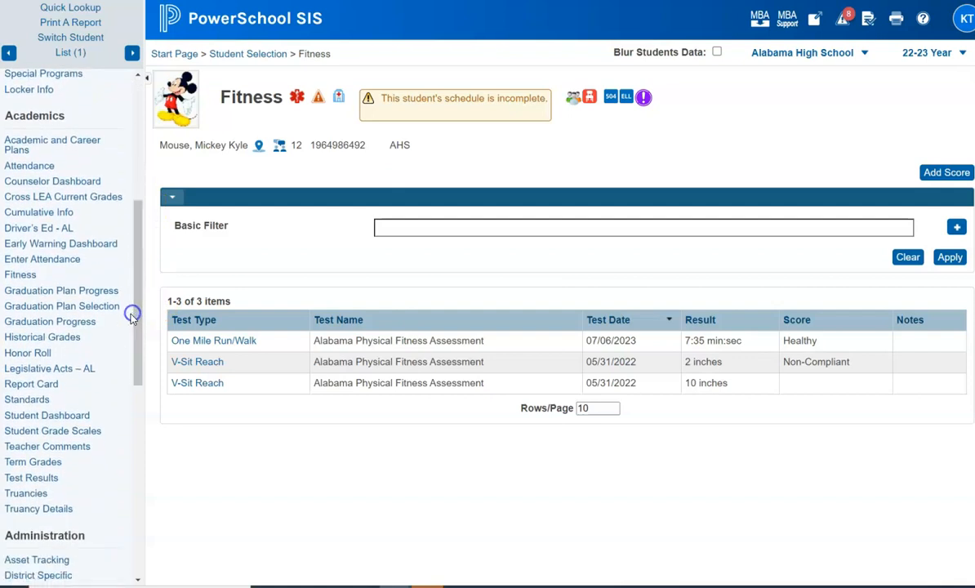
pyautogui.click(41, 279)
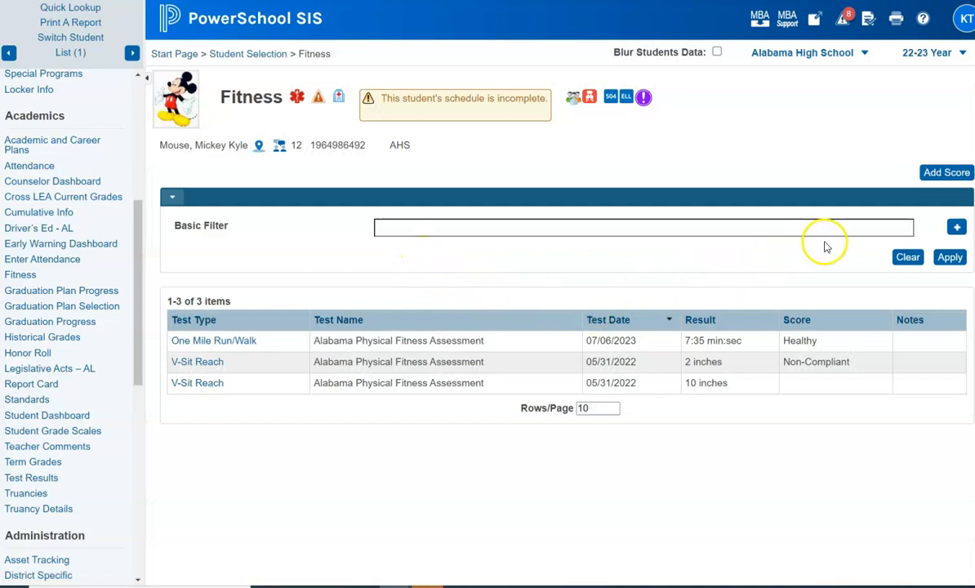
# Start a new fitness score for the One Mile Run/Walk test dated 07/06/2023 and enter a result of 9:10.
pyautogui.click(943, 173)
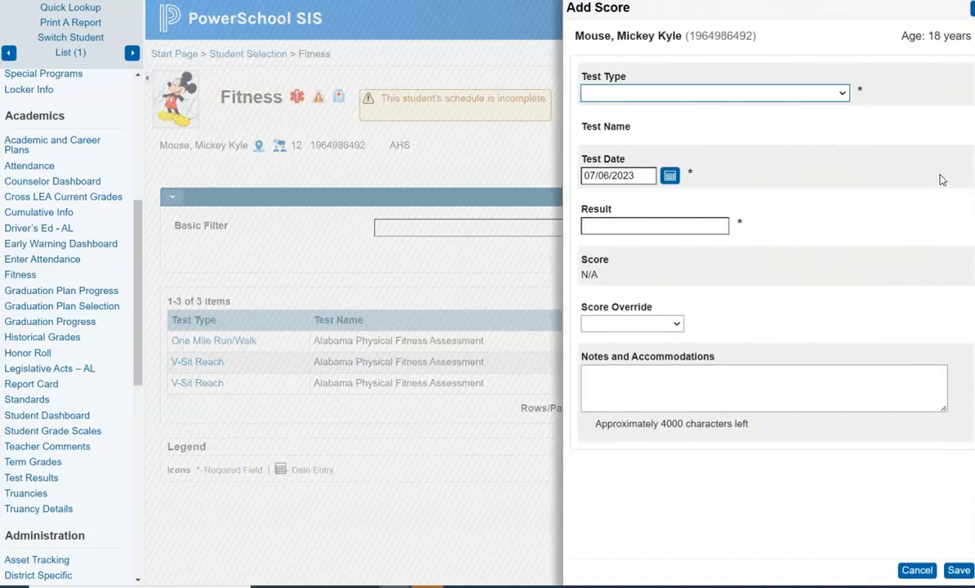
pyautogui.click(841, 95)
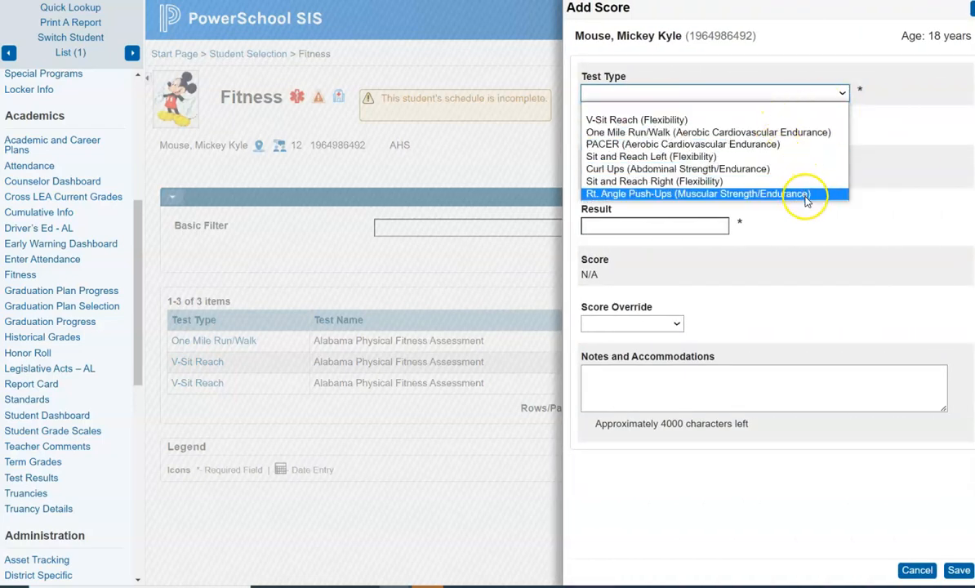
pyautogui.click(789, 135)
pyautogui.click(650, 190)
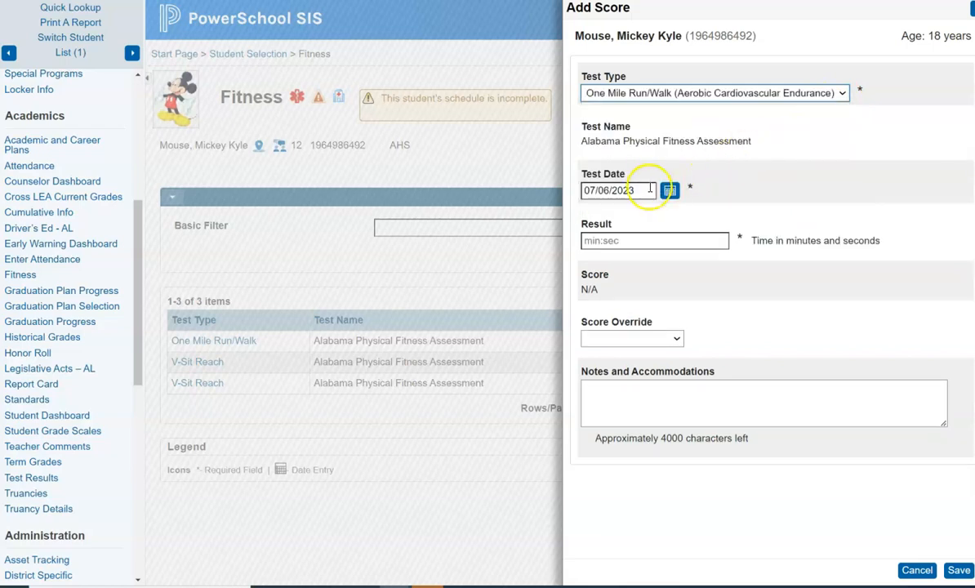
pyautogui.click(648, 190)
pyautogui.click(598, 241)
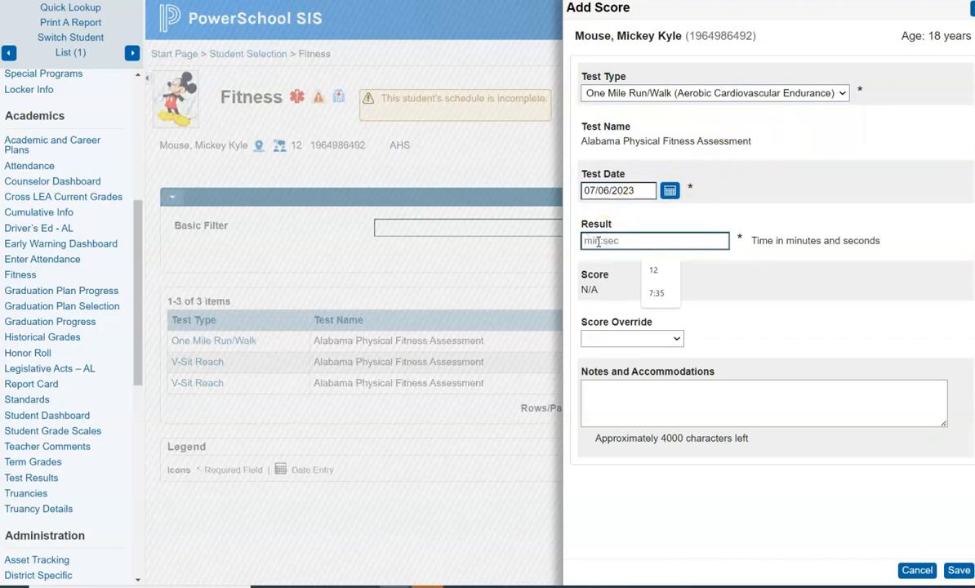
pyautogui.write('9:10')
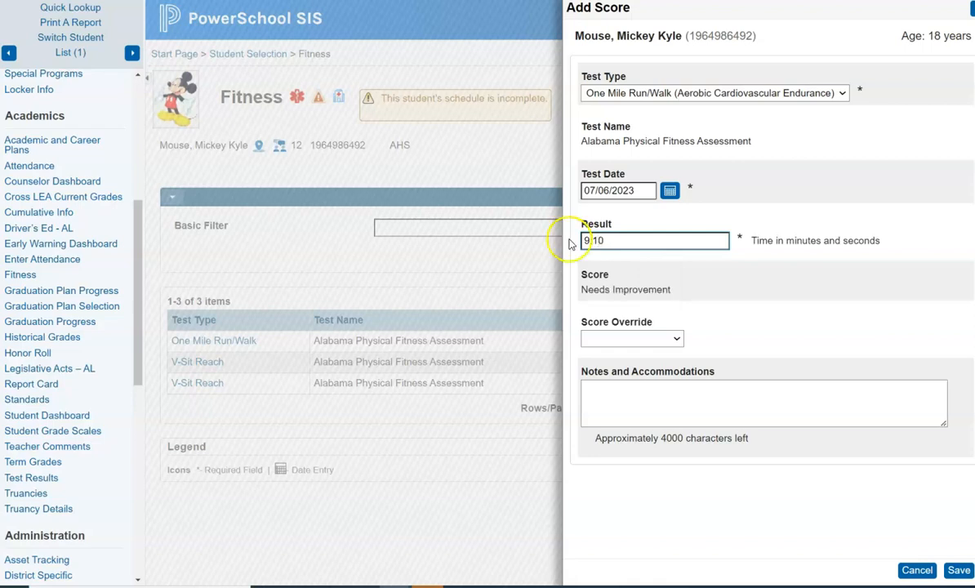
# Review the calculated score and the Score Override options, leave the override blank, and save the new fitness score.
pyautogui.click(641, 273)
pyautogui.moveTo(668, 291); pyautogui.dragTo(595, 290)
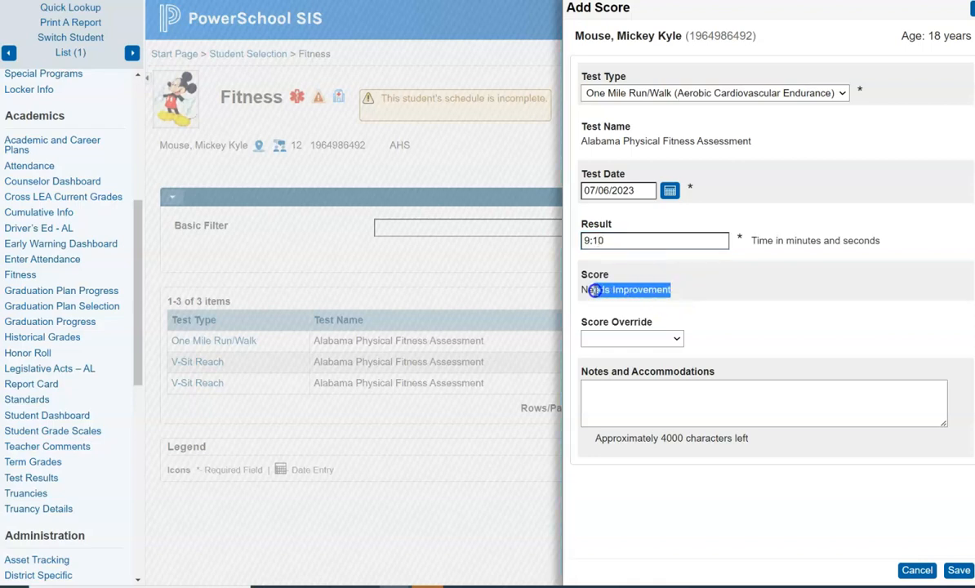
pyautogui.click(668, 292)
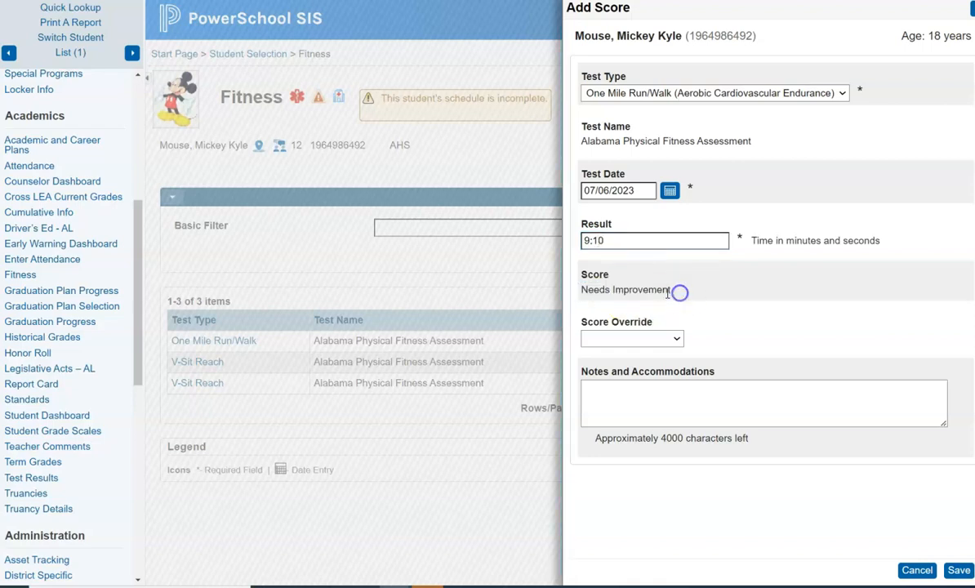
pyautogui.click(671, 338)
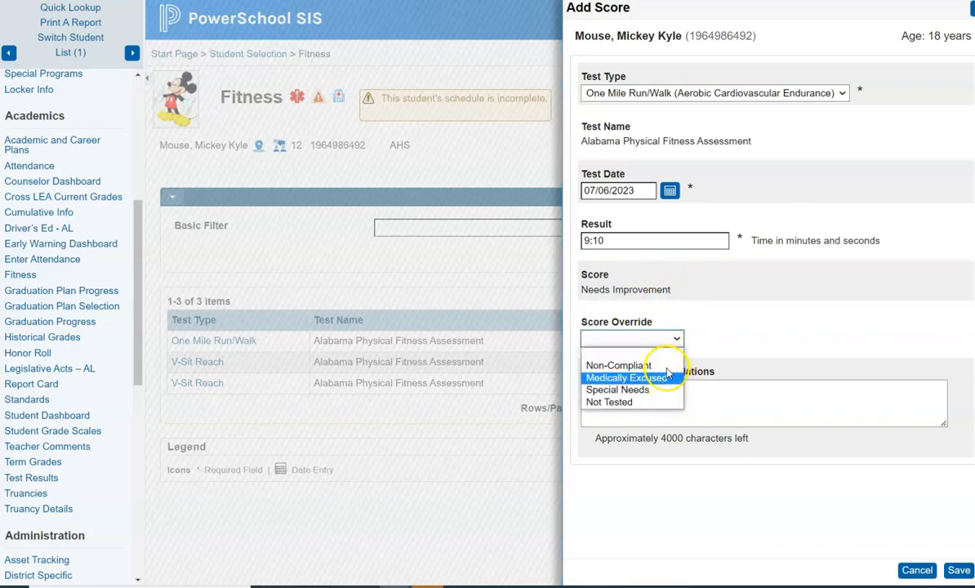
pyautogui.click(733, 335)
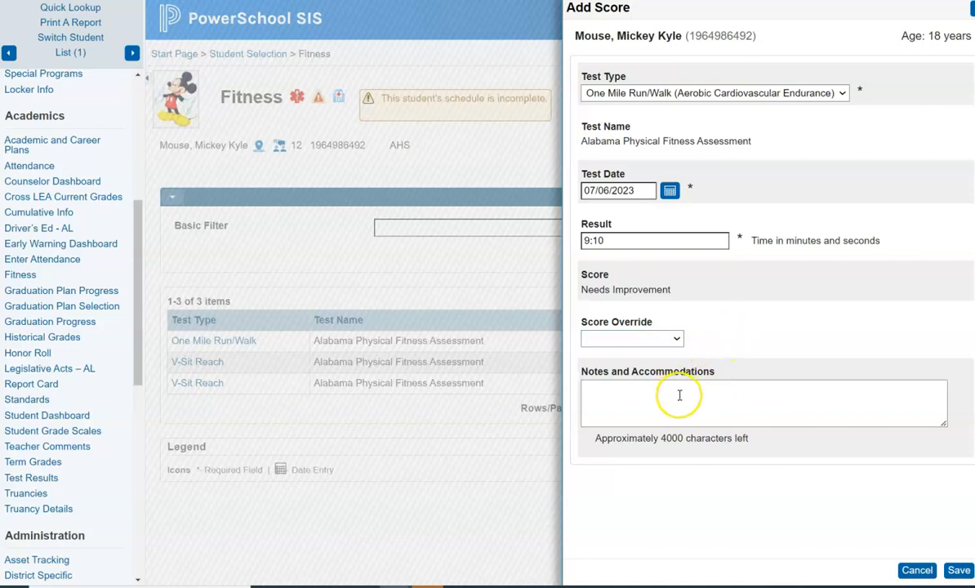
pyautogui.click(960, 571)
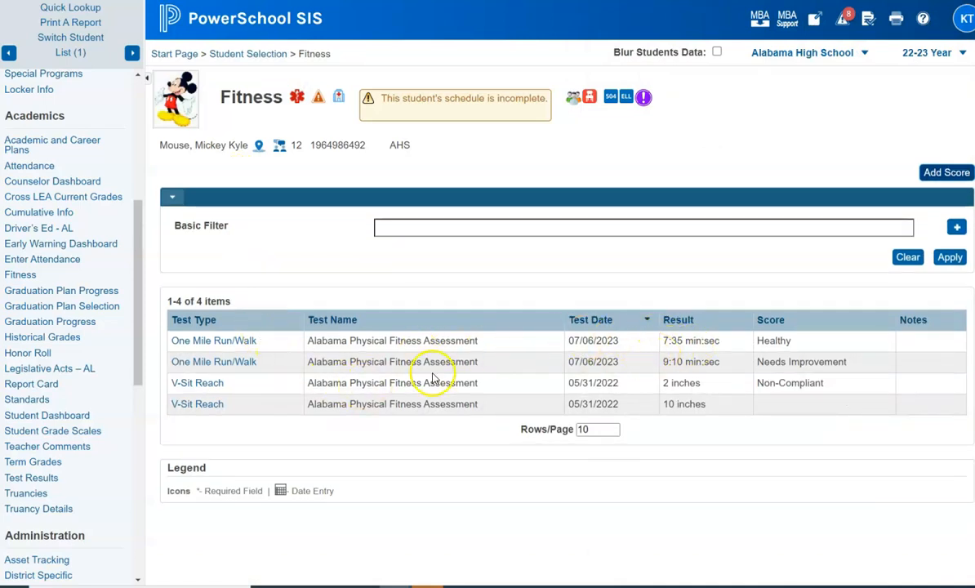
# Return to the Start Page, select all grade 12 students, and open the Fitness Tests group function for the selection.
pyautogui.click(162, 56)
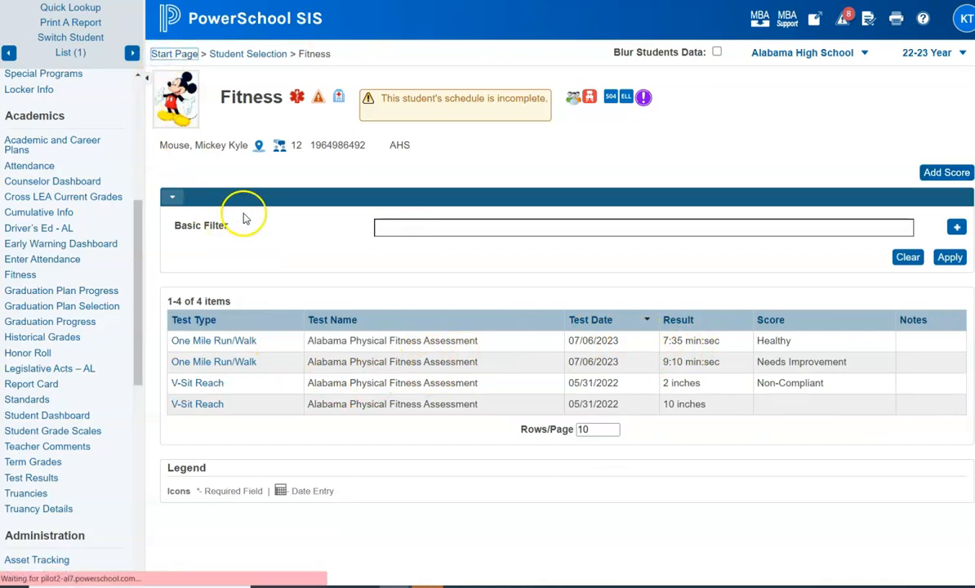
pyautogui.click(80, 480)
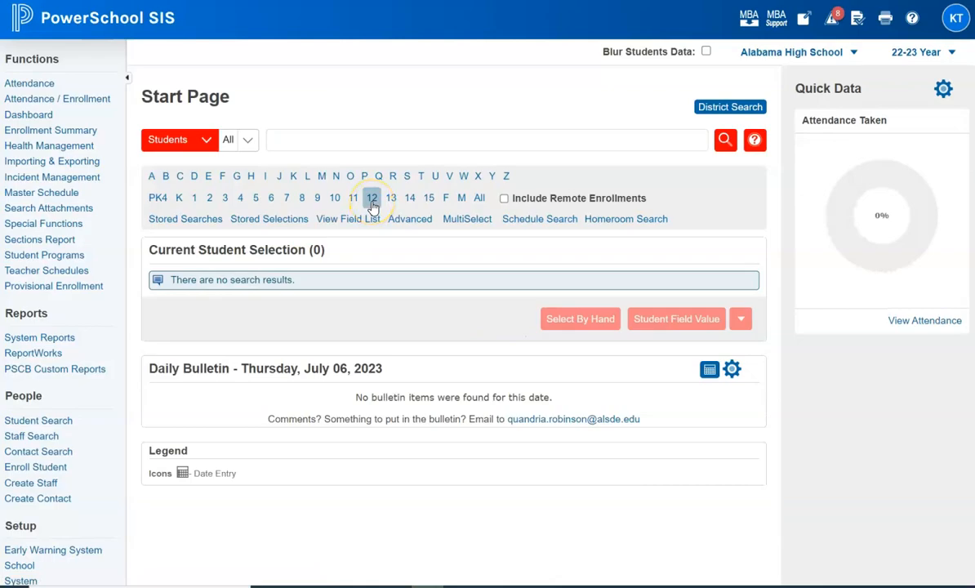
pyautogui.click(373, 201)
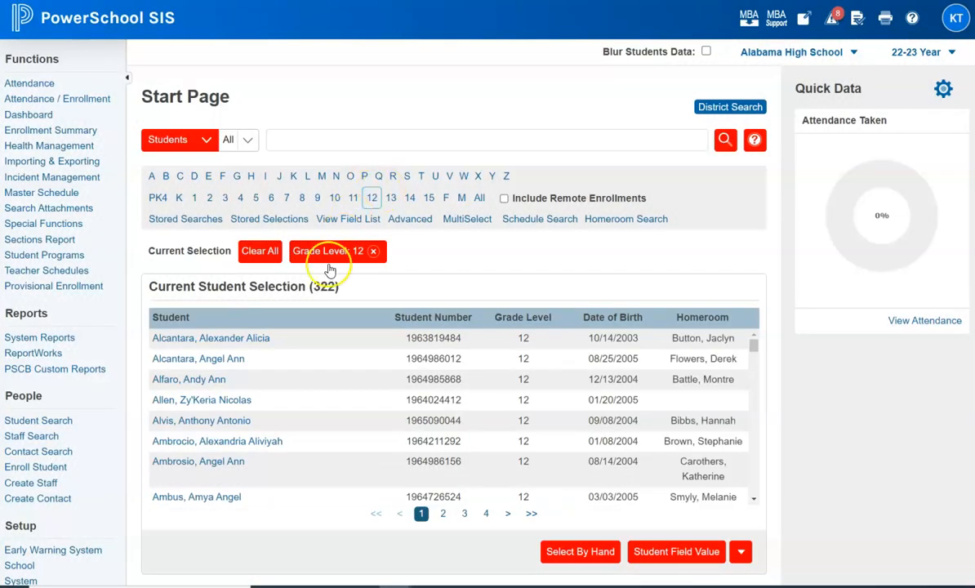
pyautogui.scroll(-2, 741, 422)
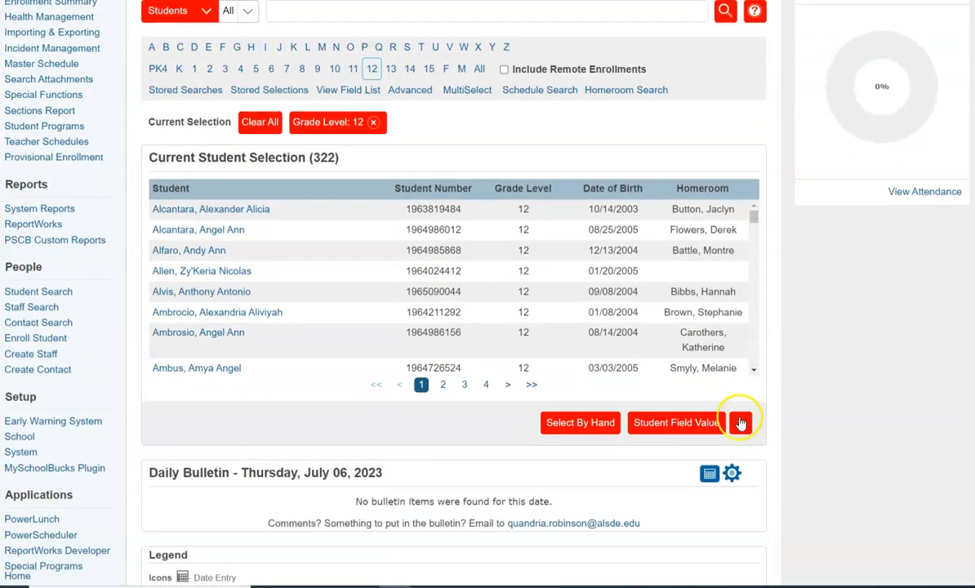
pyautogui.click(740, 424)
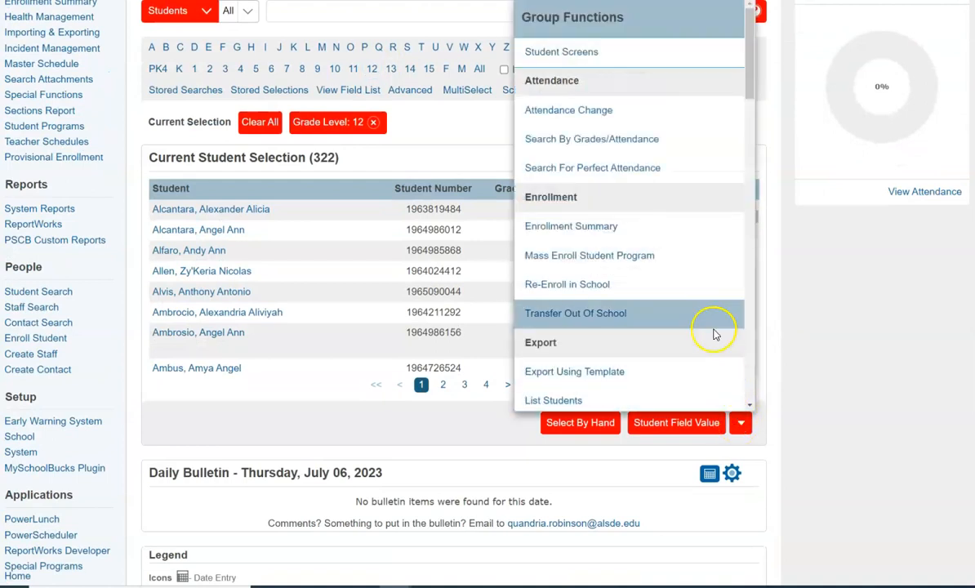
pyautogui.scroll(-4, 665, 193)
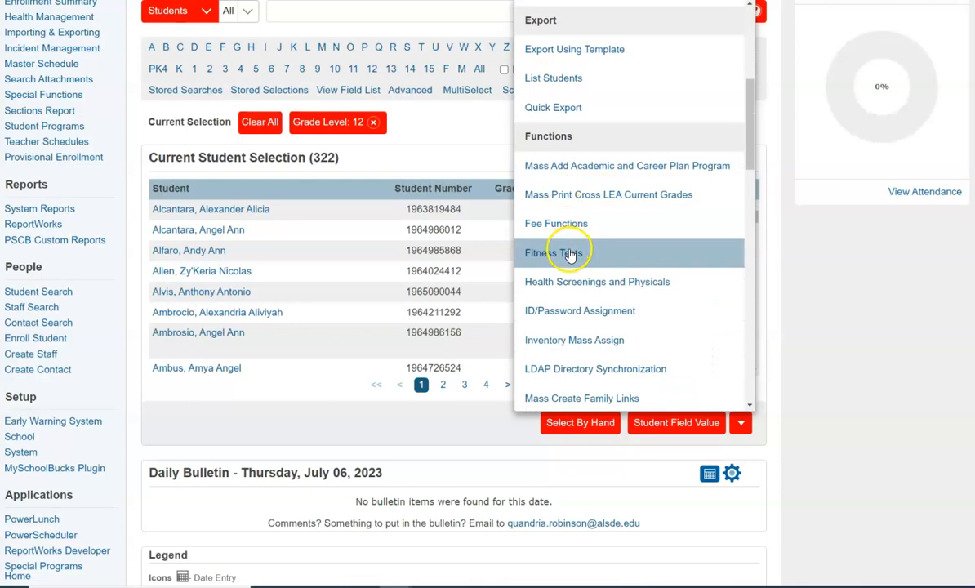
pyautogui.click(569, 256)
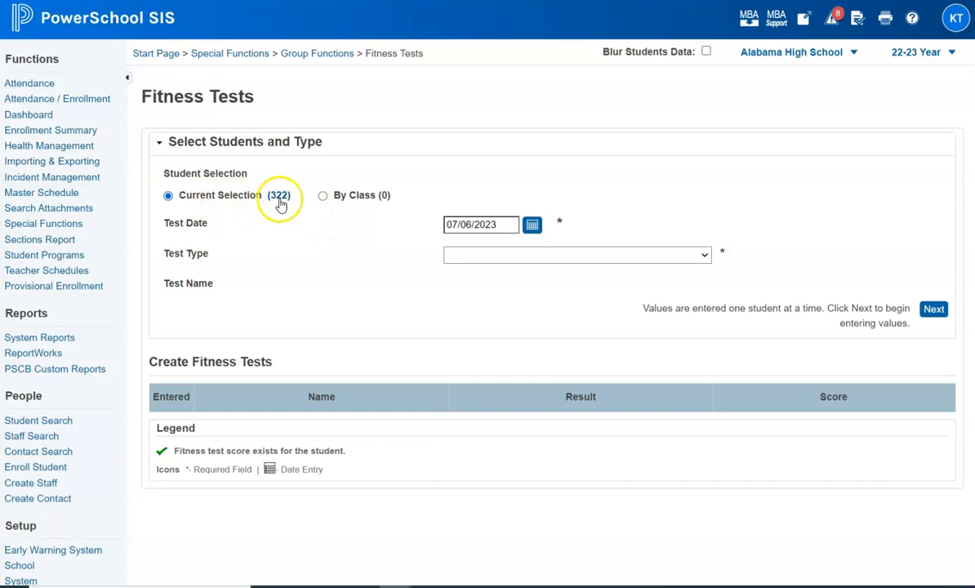
# Switch the student selection to By Class for Beginning Kinesiology - Female, section 1(RED-BLK) : S2 : 140, and make it the current selection.
pyautogui.moveTo(290, 198); pyautogui.dragTo(180, 203)
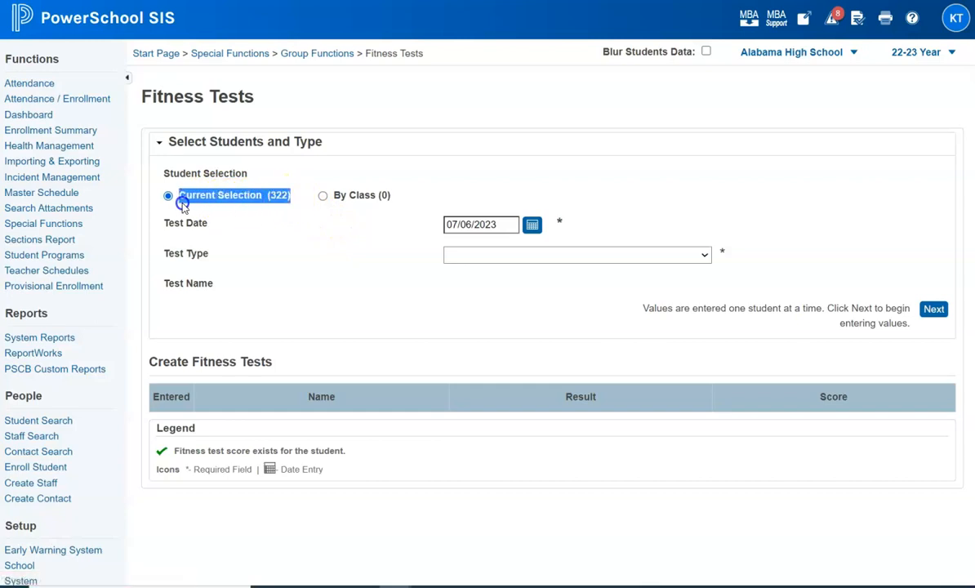
pyautogui.click(226, 213)
pyautogui.click(324, 195)
pyautogui.click(545, 283)
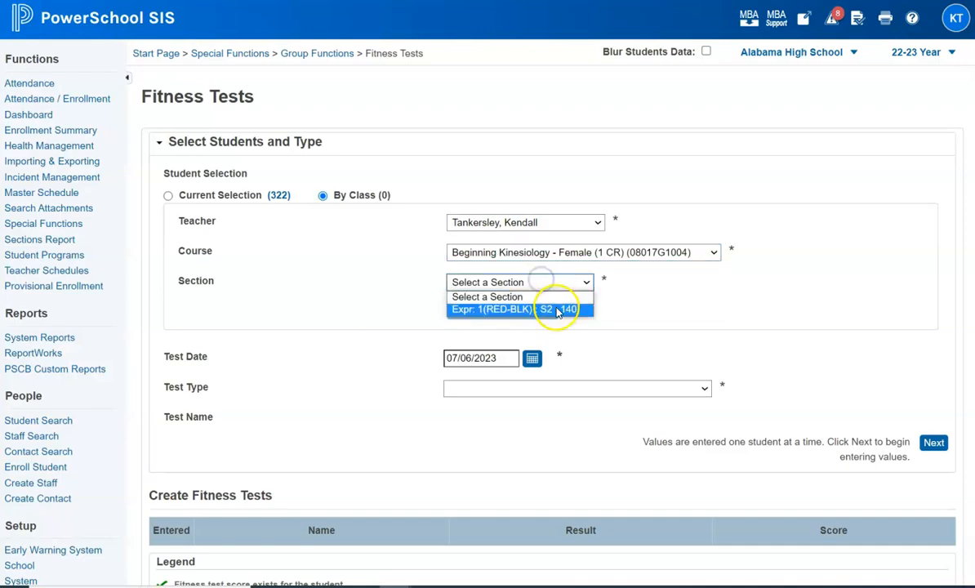
pyautogui.click(523, 309)
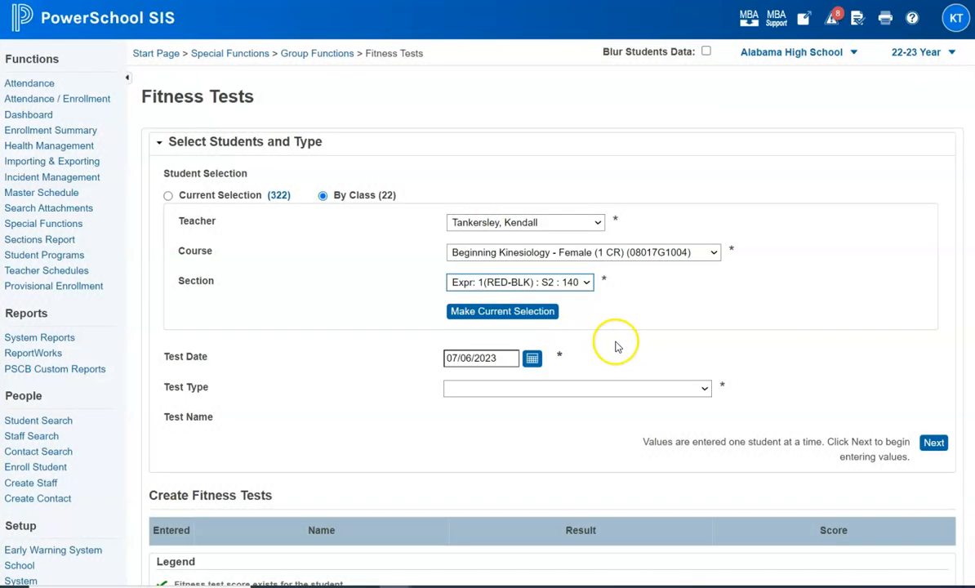
pyautogui.click(520, 315)
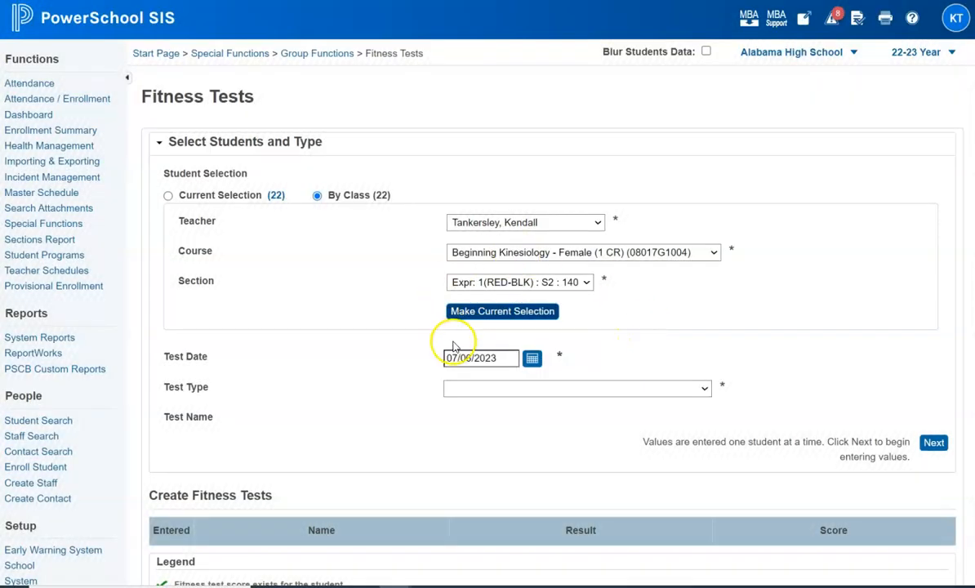
# Set the test type to V-Sit Reach (Flexibility) and load the class's students for entering values.
pyautogui.scroll(-1, 432, 341)
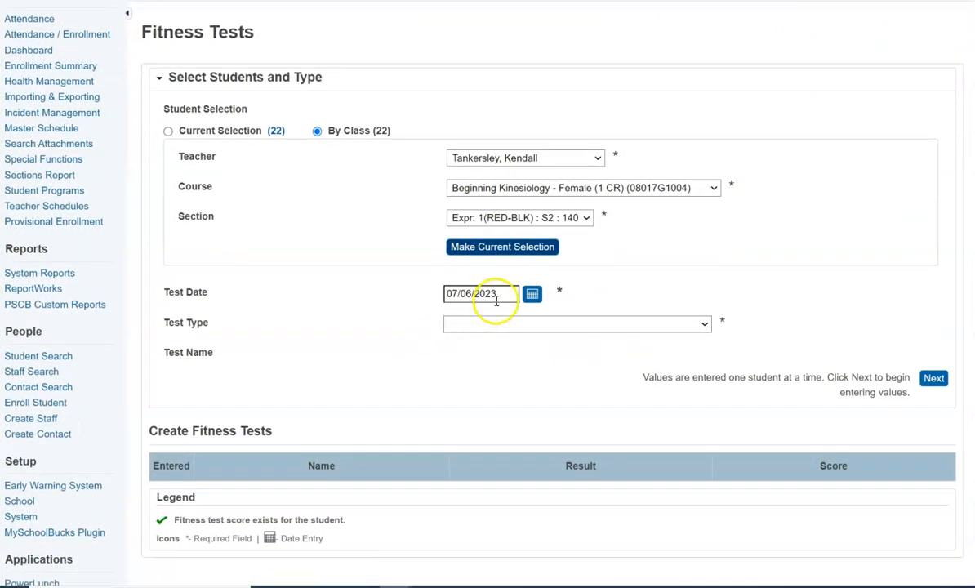
pyautogui.click(511, 327)
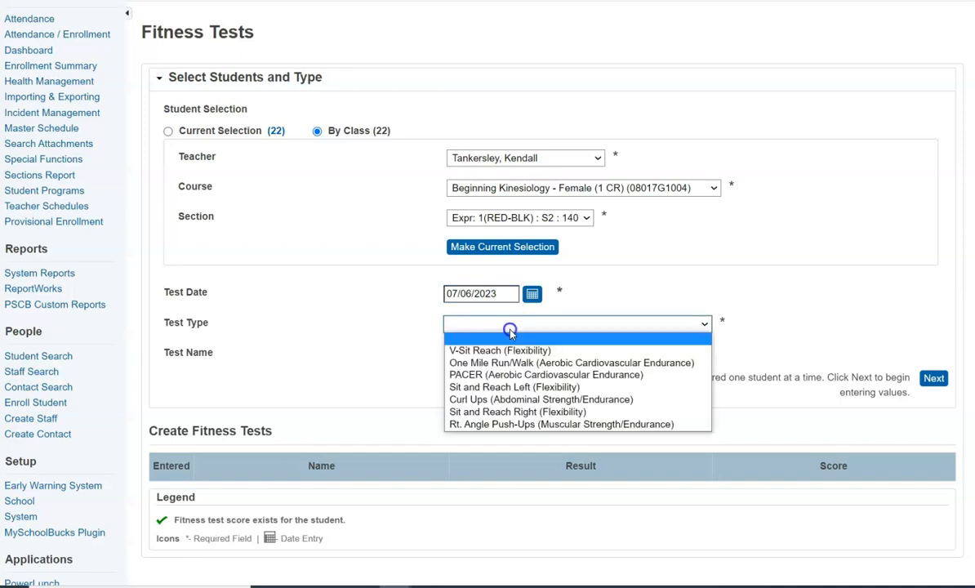
pyautogui.click(527, 351)
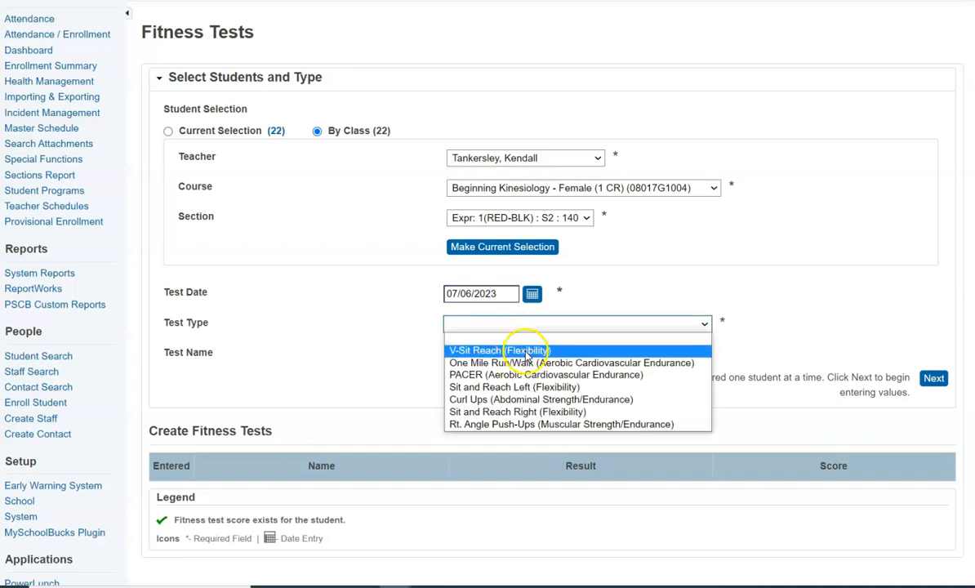
pyautogui.click(527, 352)
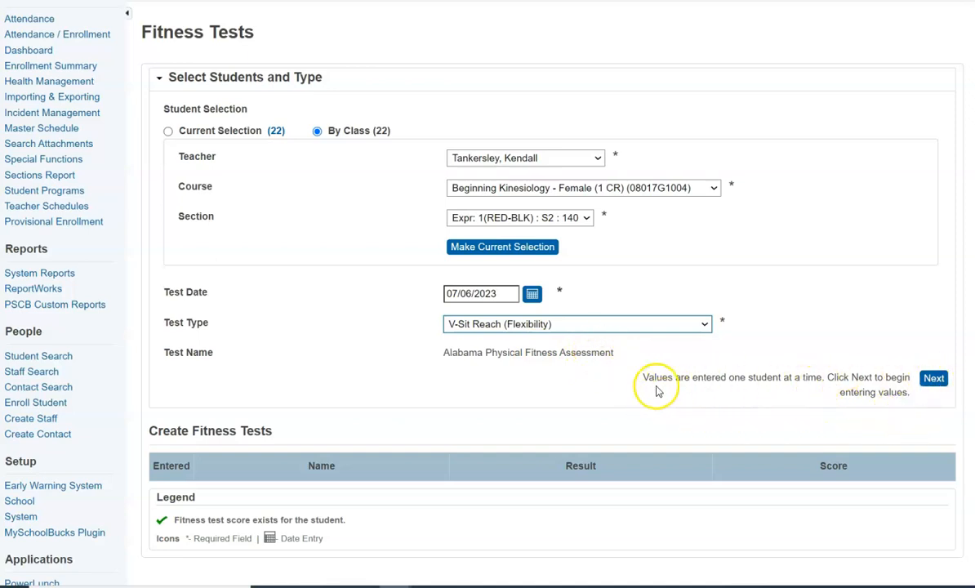
pyautogui.moveTo(643, 380); pyautogui.dragTo(936, 383)
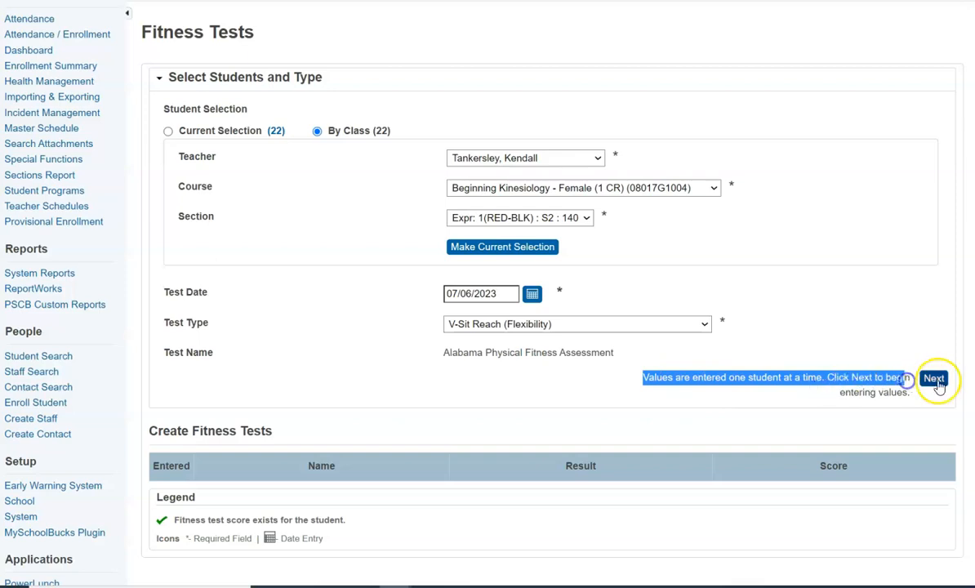
pyautogui.click(934, 378)
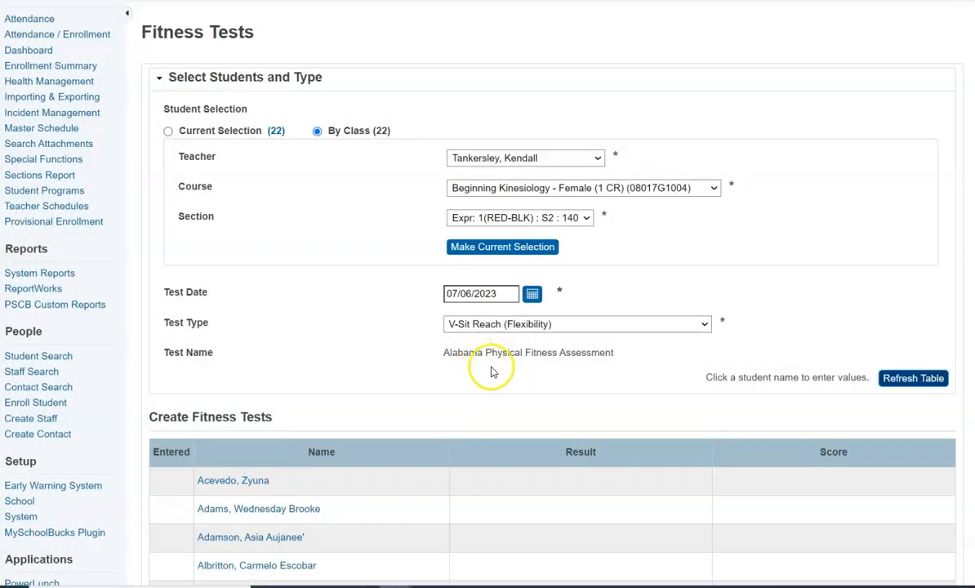
# Enter a V-Sit Reach result of 35 inches for the first student, review the Score Override options, and save to advance.
pyautogui.scroll(-3, 398, 343)
pyautogui.scroll(-1, 399, 343)
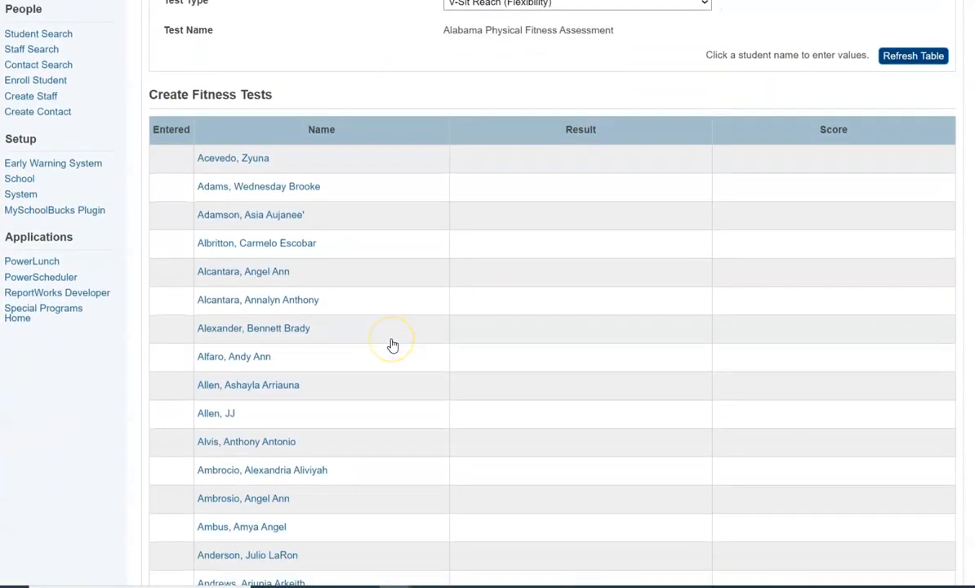
pyautogui.scroll(-3, 392, 343)
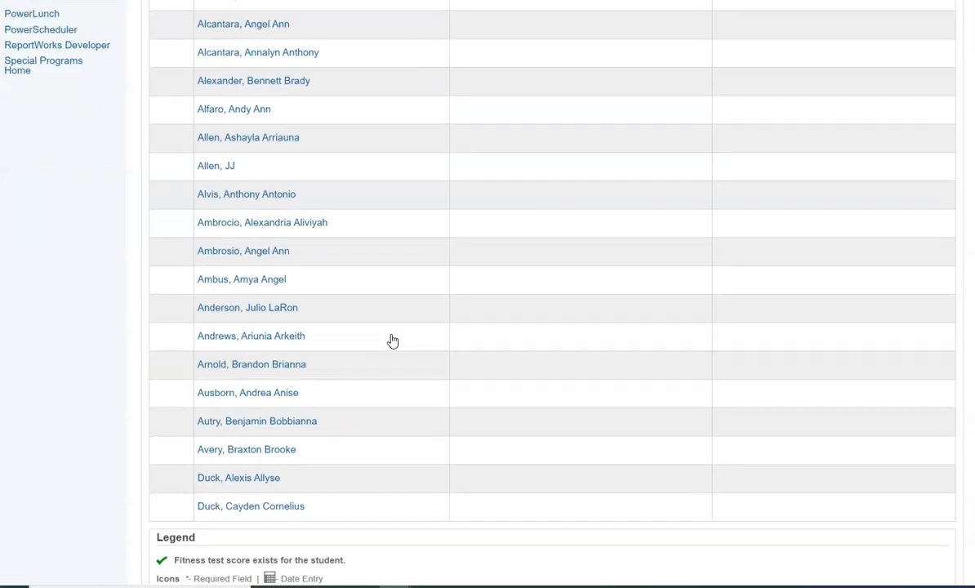
pyautogui.scroll(4, 392, 339)
pyautogui.click(241, 248)
pyautogui.click(233, 265)
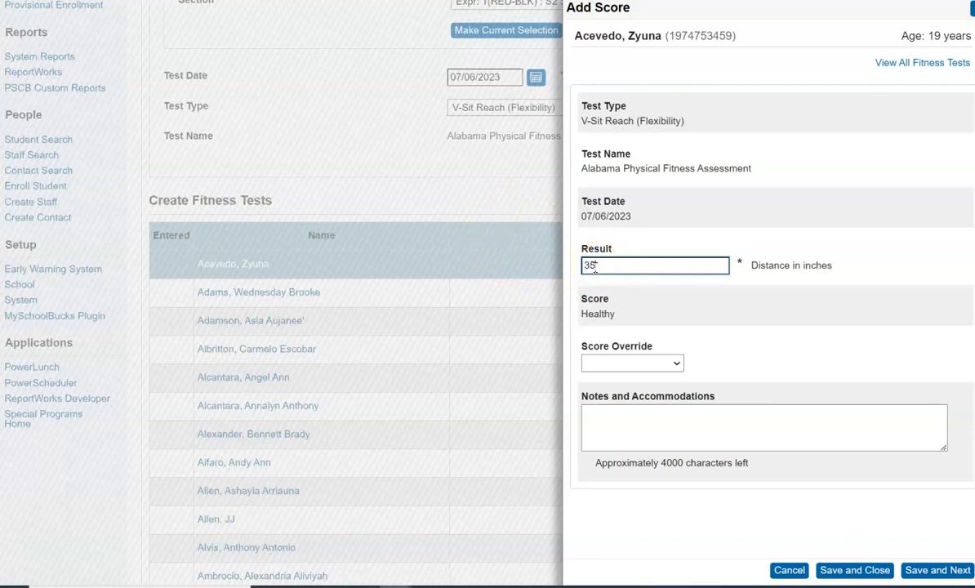
pyautogui.click(623, 285)
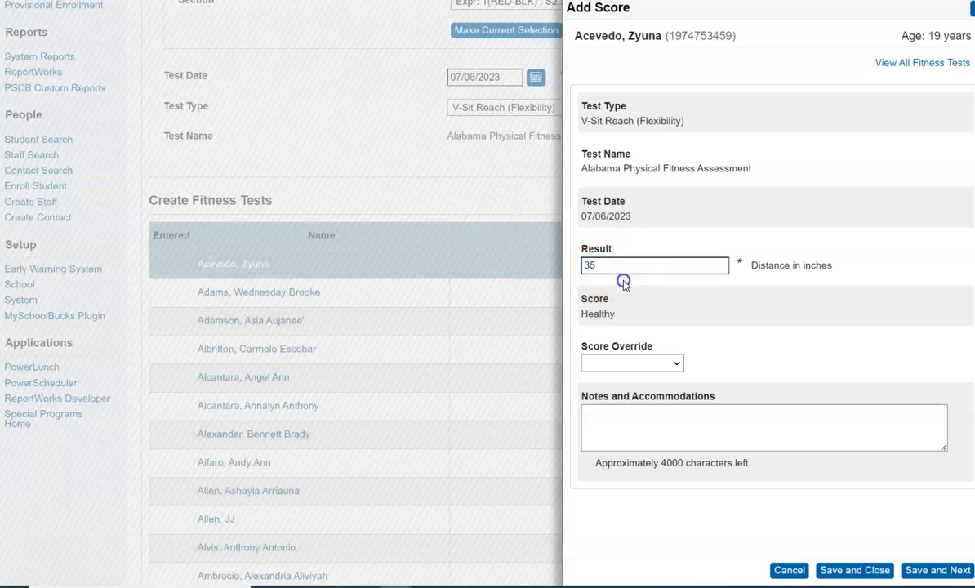
pyautogui.click(664, 363)
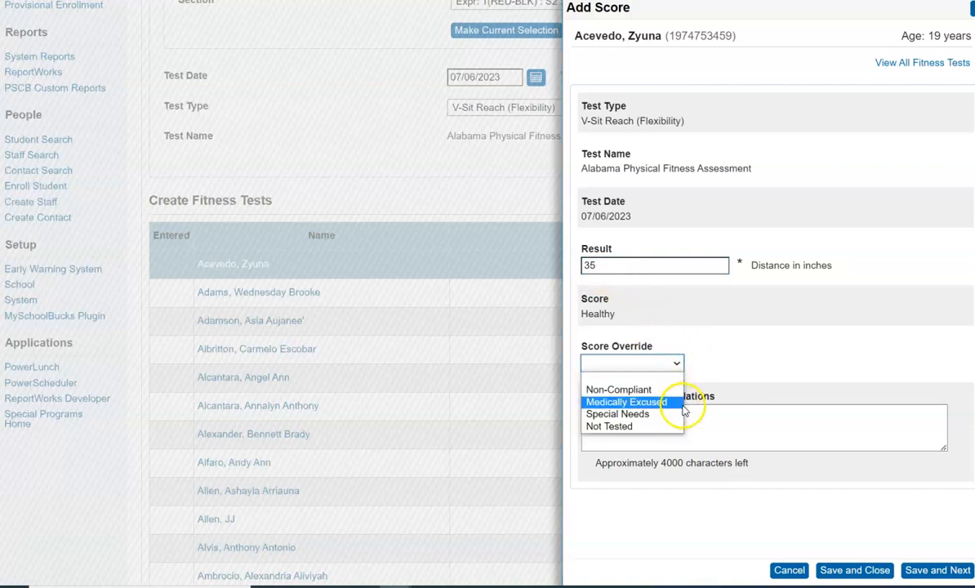
pyautogui.click(729, 338)
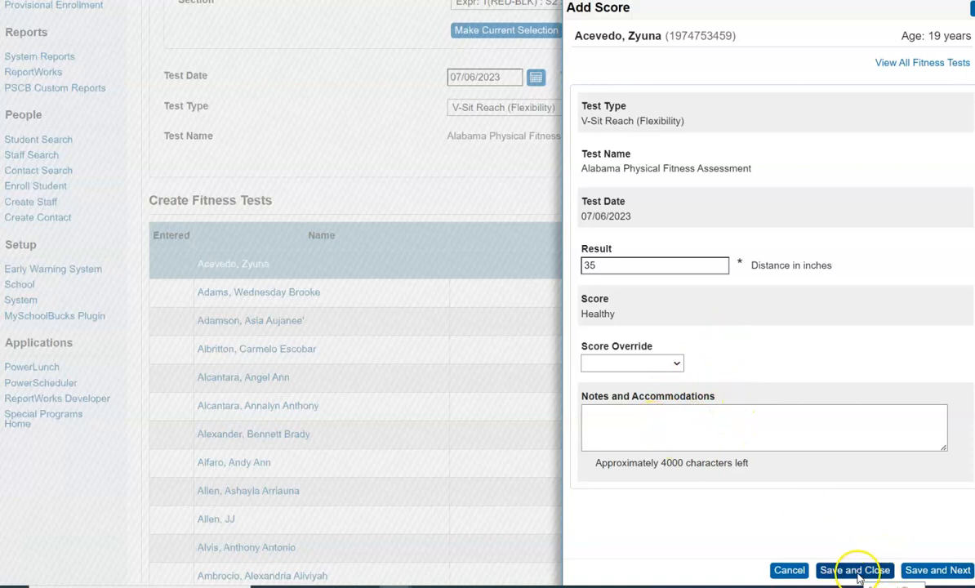
pyautogui.click(929, 571)
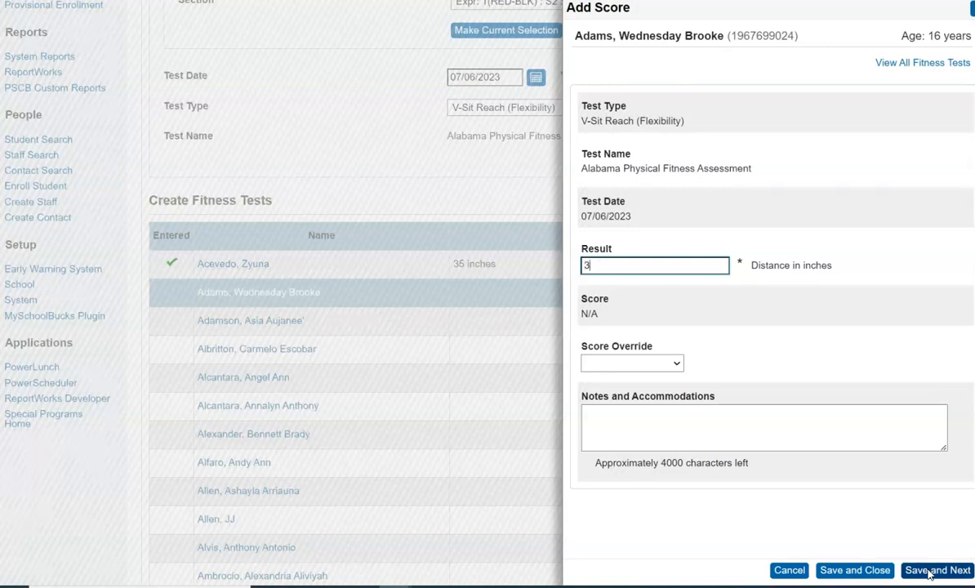
# Record V-Sit Reach results of 34 inches for the second student and 30 inches for the third, then save and close score entry.
pyautogui.click(928, 572)
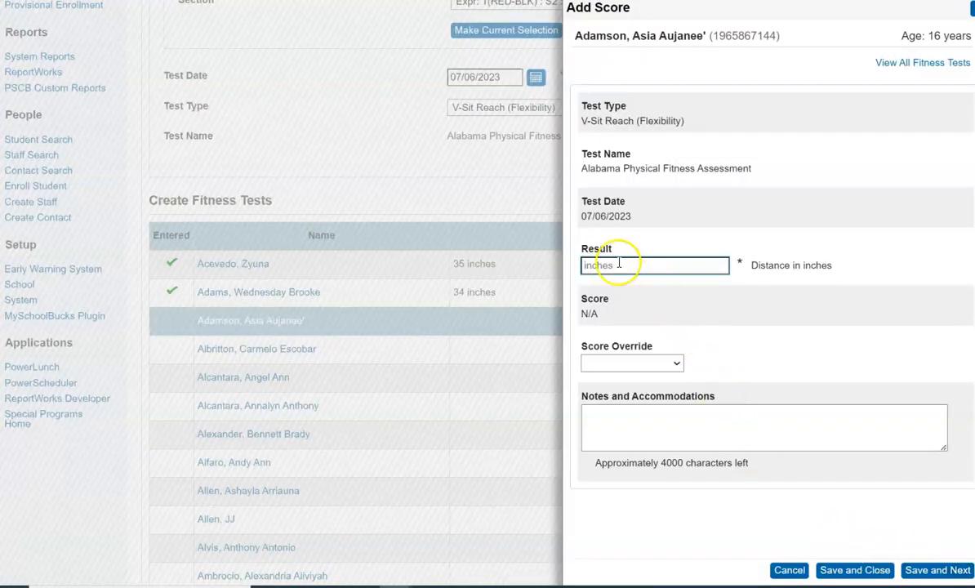
pyautogui.write('30')
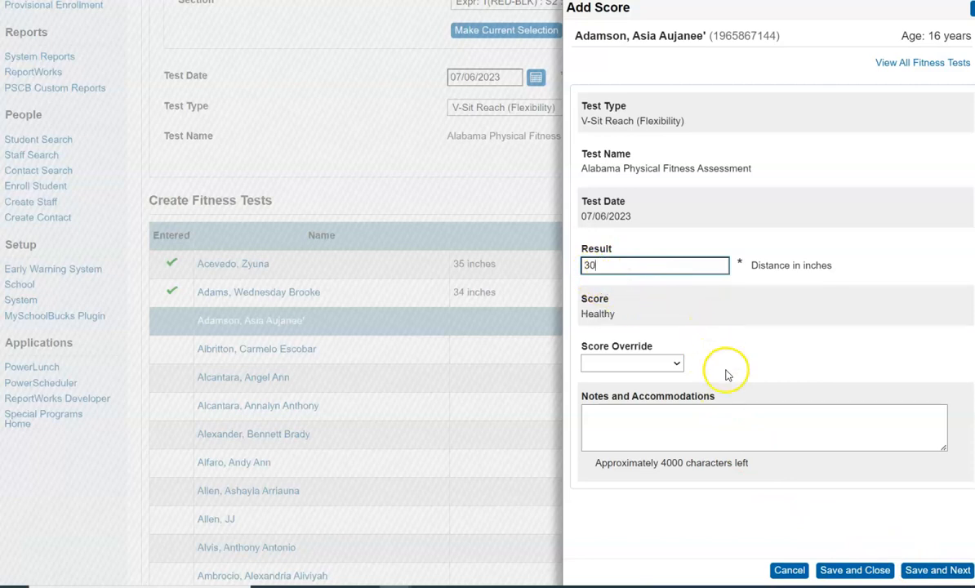
pyautogui.click(850, 573)
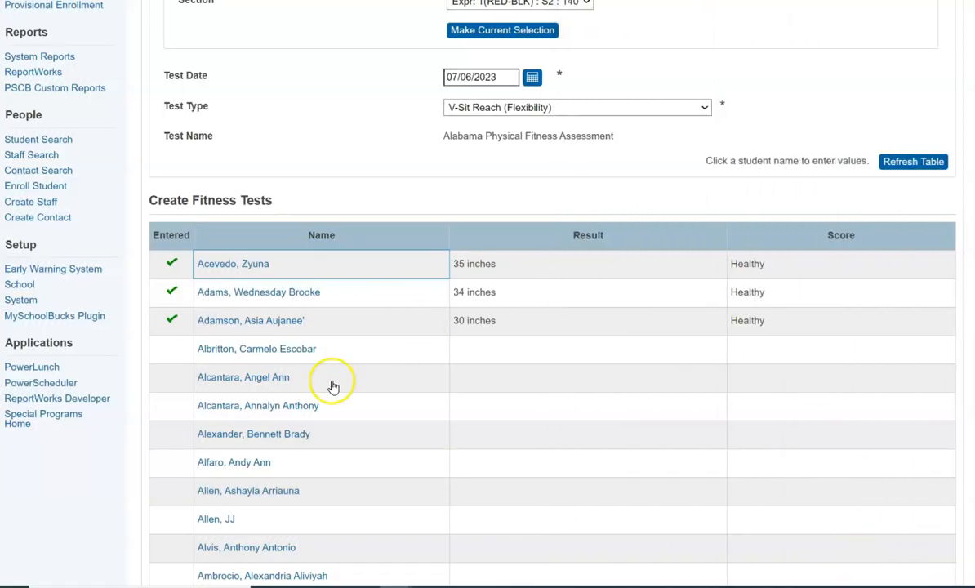
# Record V-Sit Reach results of 20, 18, 22 and 32 inches for the fourth through seventh students, saving each one.
pyautogui.click(286, 352)
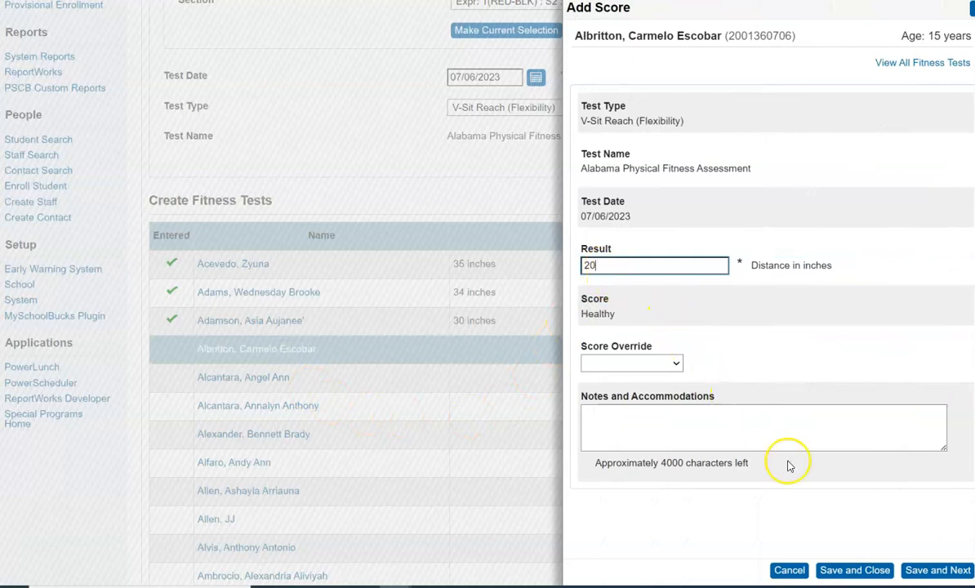
pyautogui.click(915, 571)
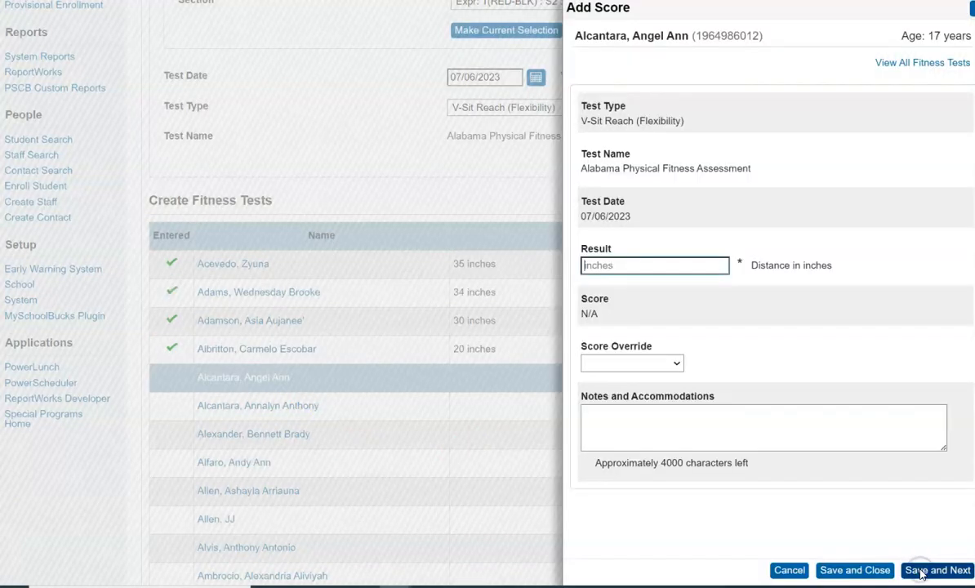
pyautogui.write('18')
pyautogui.click(922, 571)
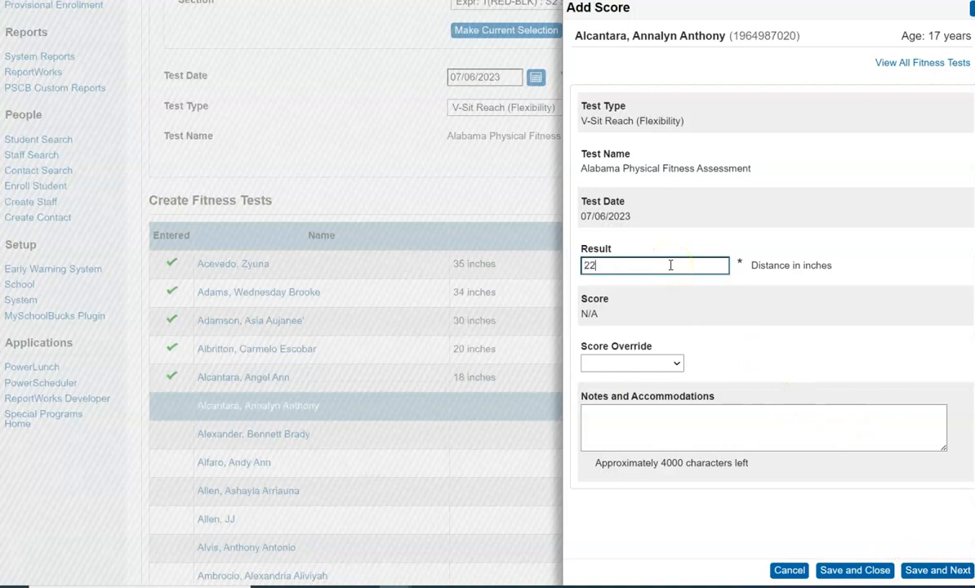
pyautogui.click(954, 571)
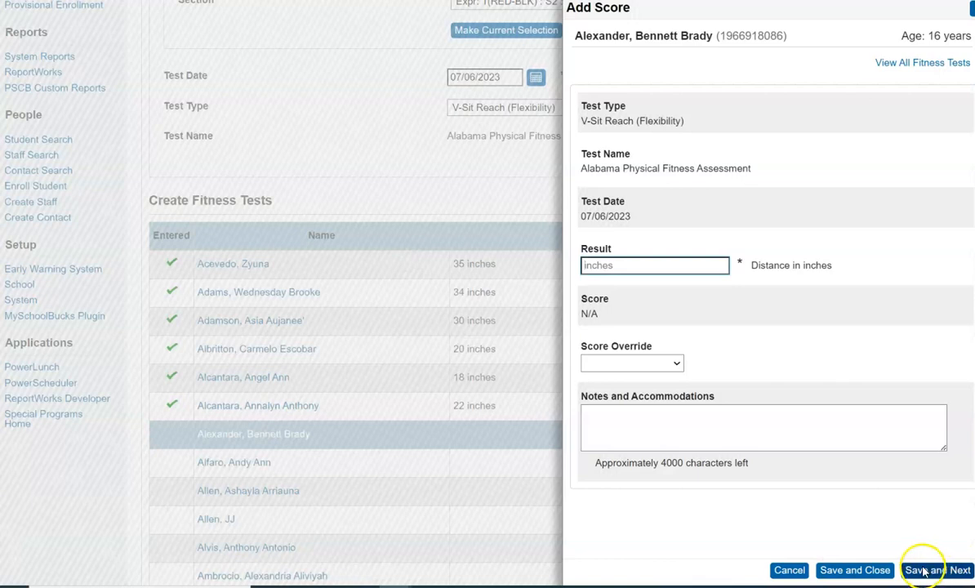
pyautogui.write('32')
pyautogui.click(947, 572)
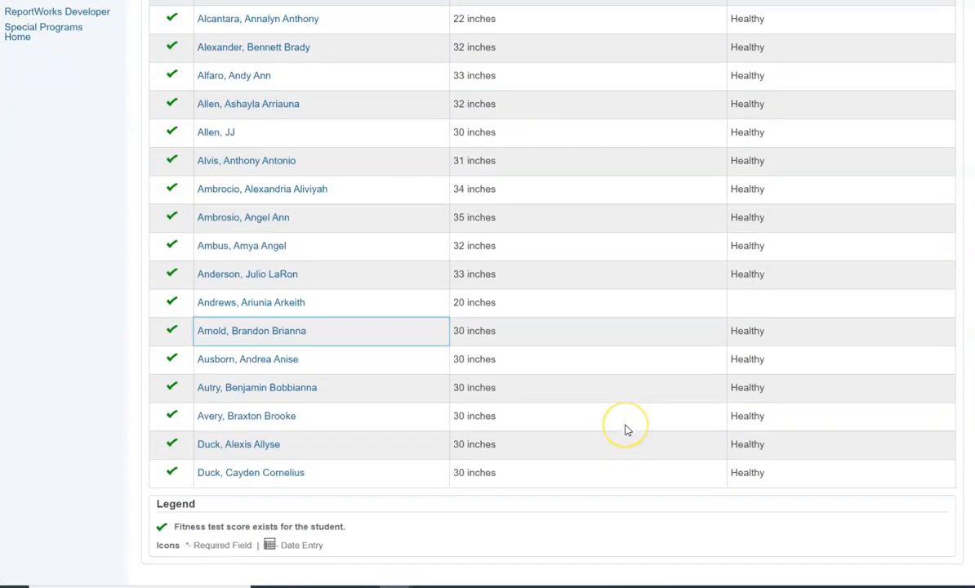
# Return to the Start Page and open the first student in the class selection to check the recorded scores on the Fitness page.
pyautogui.scroll(8, 624, 429)
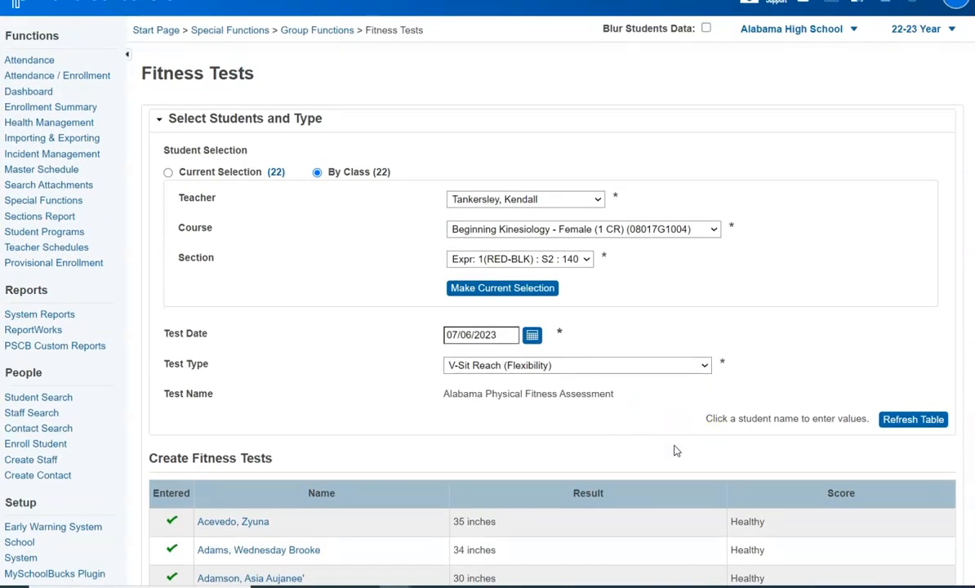
pyautogui.click(149, 34)
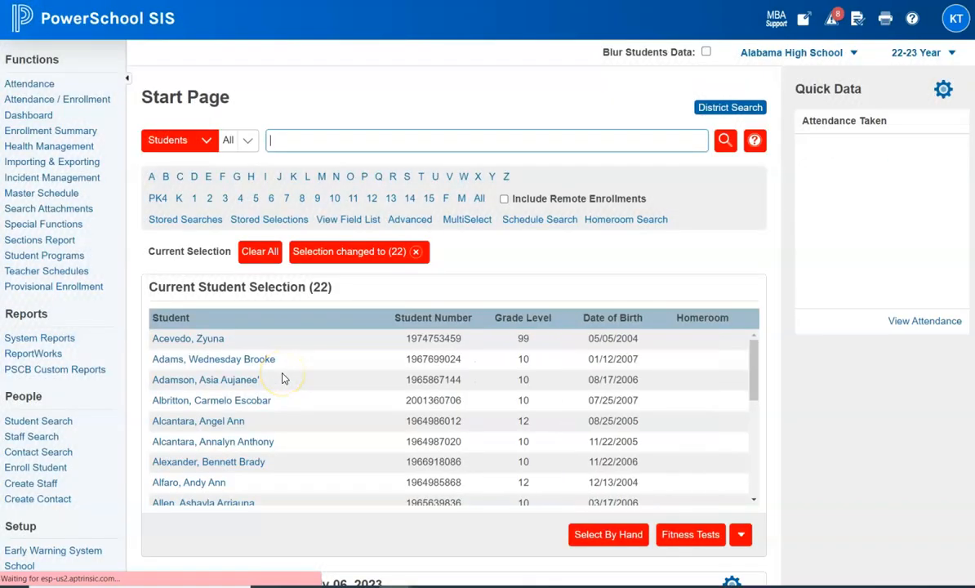
pyautogui.click(200, 337)
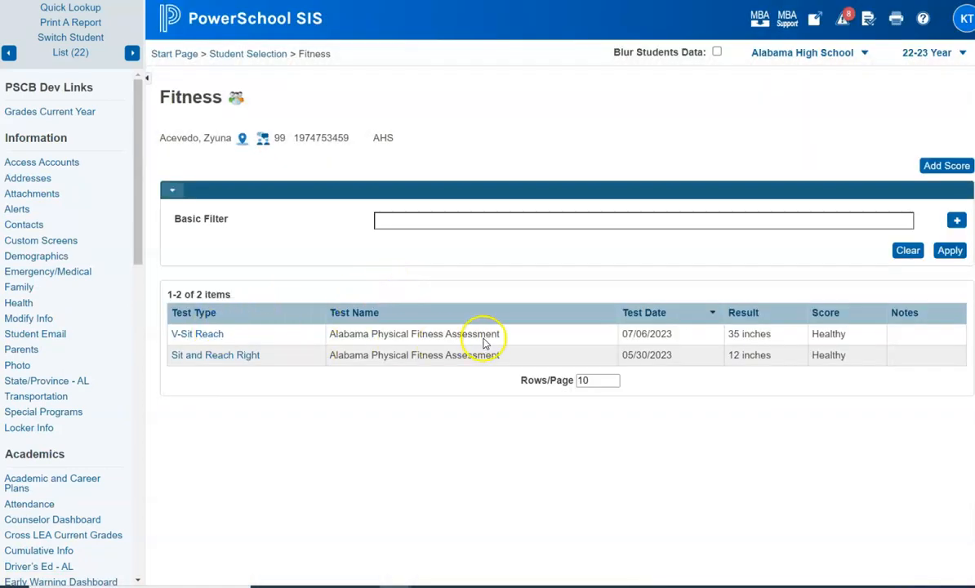
# Check the V-Sit Reach entry in the first student's fitness records and return to the Start Page.
pyautogui.moveTo(844, 335)
pyautogui.mouseDown()
pyautogui.moveTo(524, 339)
pyautogui.moveTo(336, 329)
pyautogui.mouseUp()
pyautogui.moveTo(226, 335); pyautogui.dragTo(167, 334)
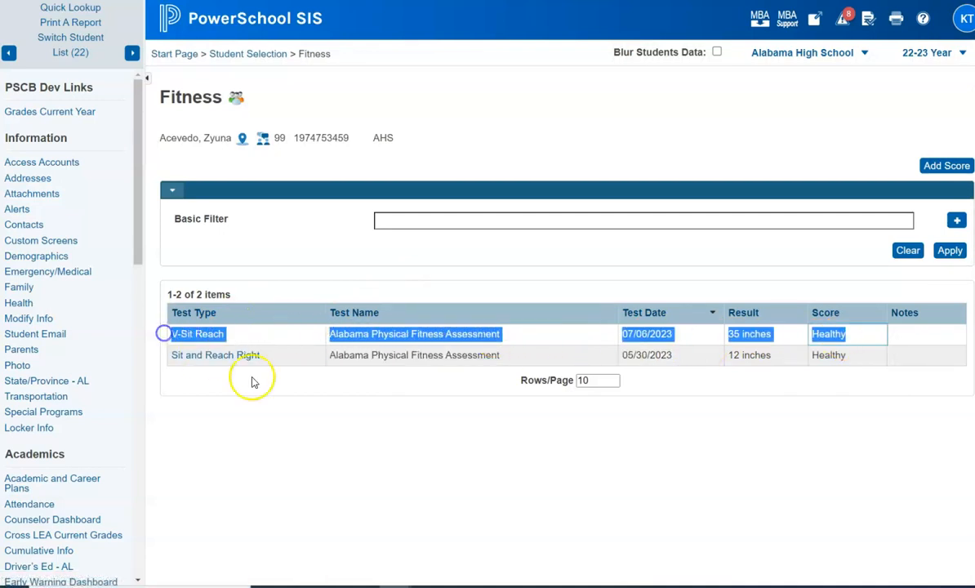
pyautogui.click(587, 471)
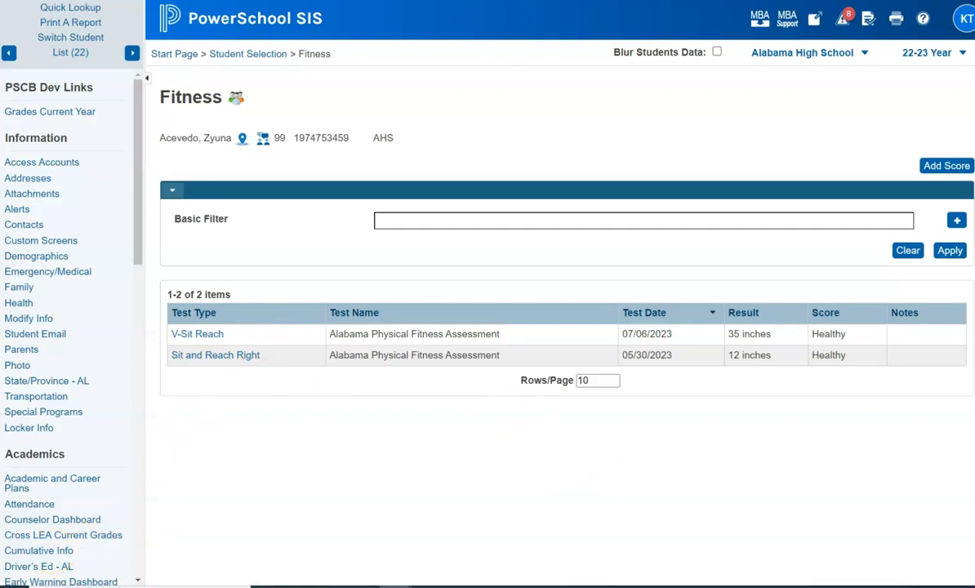
pyautogui.click(174, 53)
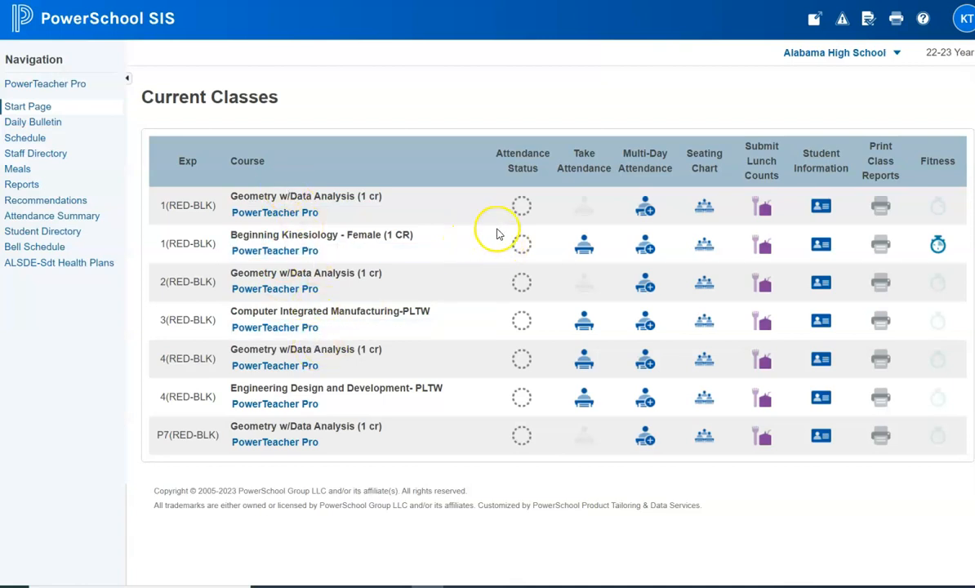
# Open the Fitness screen of the first student listed in the Beginning Kinesiology - Female class's student information.
pyautogui.click(818, 247)
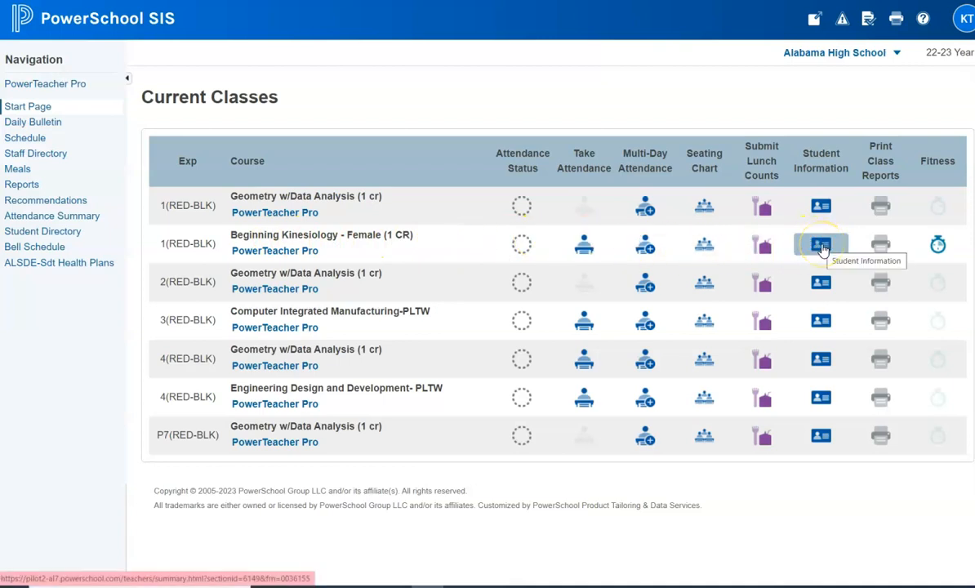
pyautogui.click(822, 249)
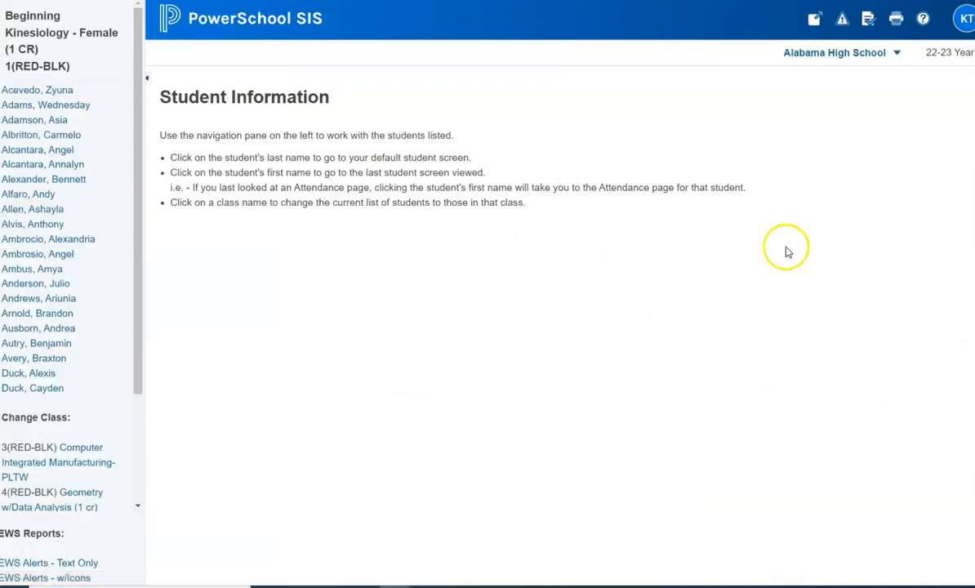
pyautogui.click(57, 92)
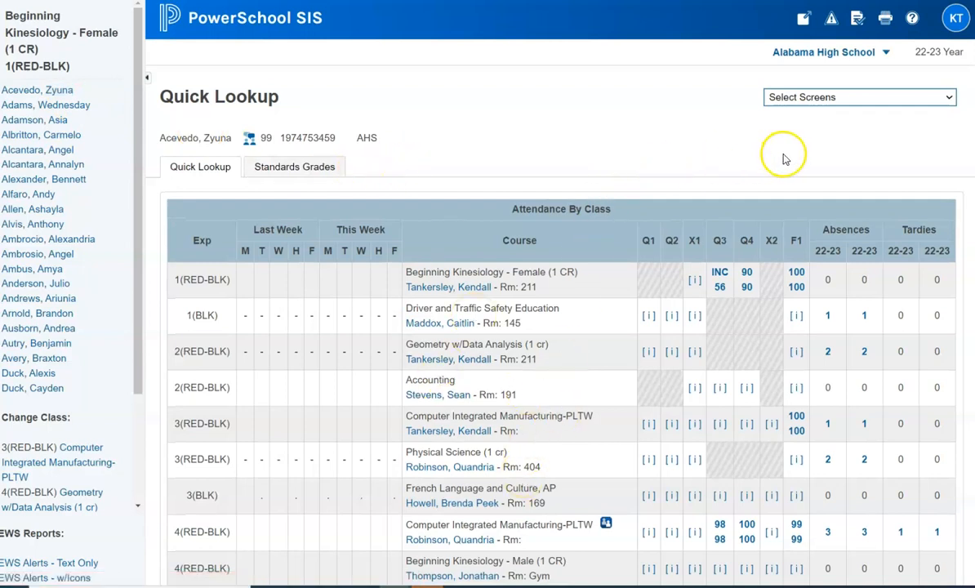
pyautogui.click(819, 97)
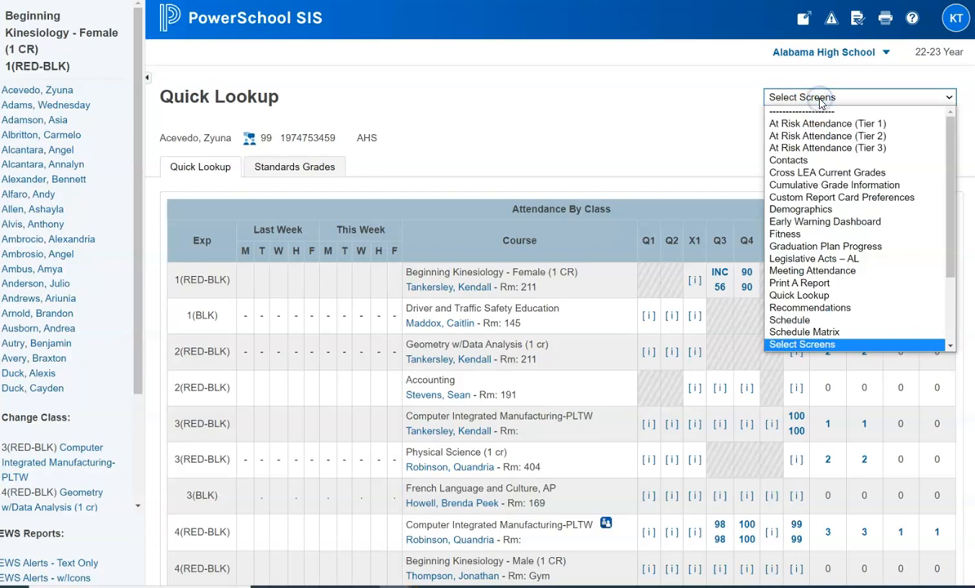
pyautogui.click(788, 234)
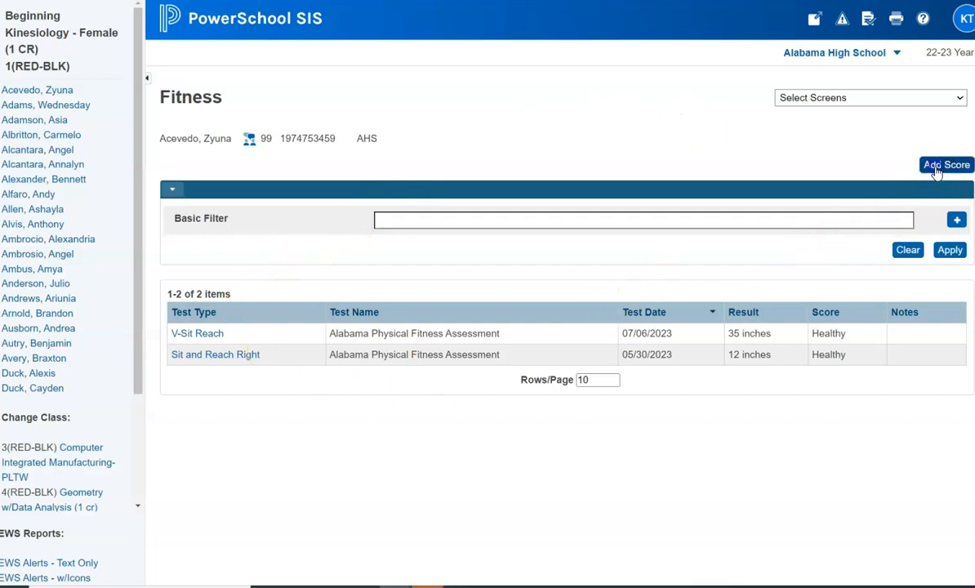
# Add a One Mile Run/Walk (Aerobic Cardiovascular Endurance) score with a result of 9:10 for the student and save it.
pyautogui.click(938, 166)
pyautogui.click(720, 94)
pyautogui.click(701, 134)
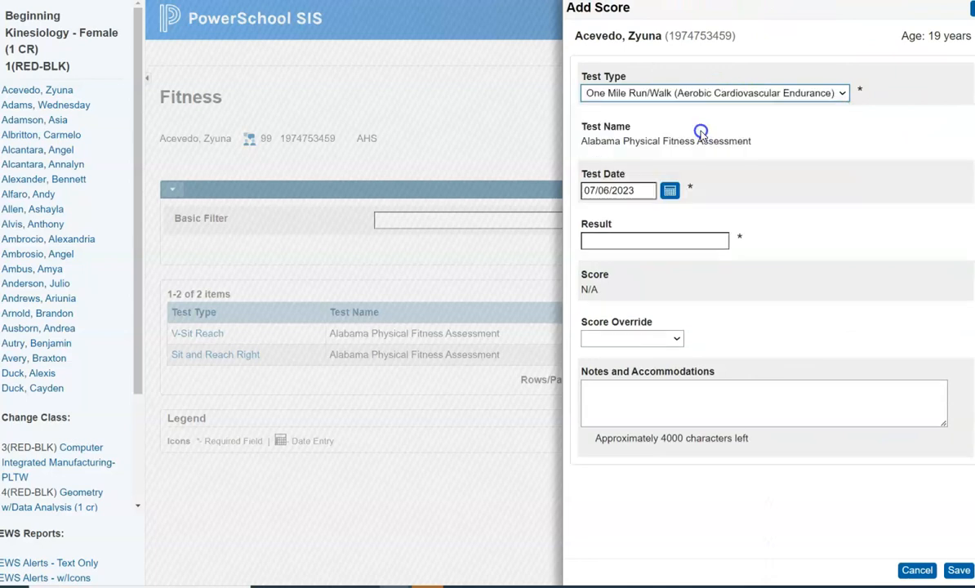
pyautogui.click(624, 240)
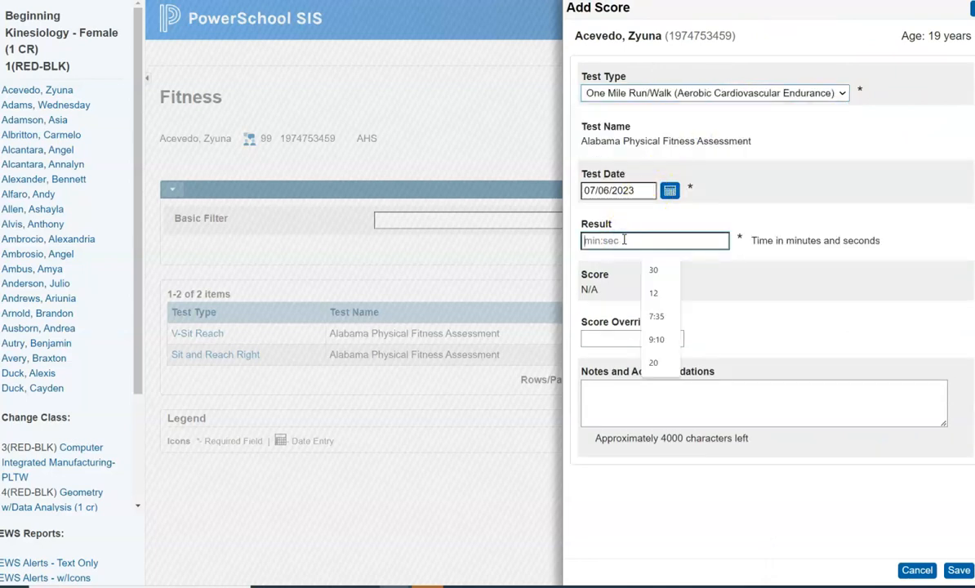
pyautogui.click(663, 339)
pyautogui.click(739, 337)
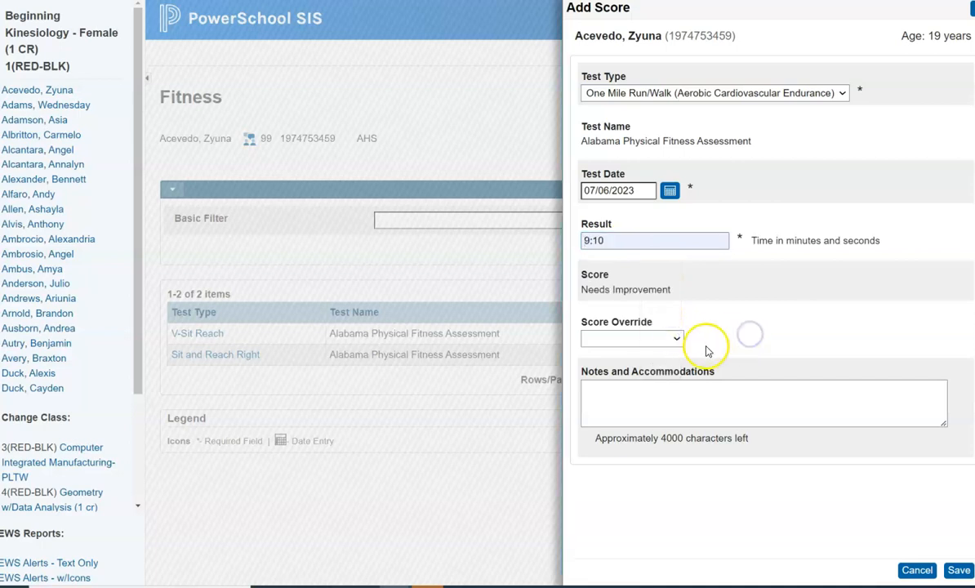
pyautogui.click(960, 572)
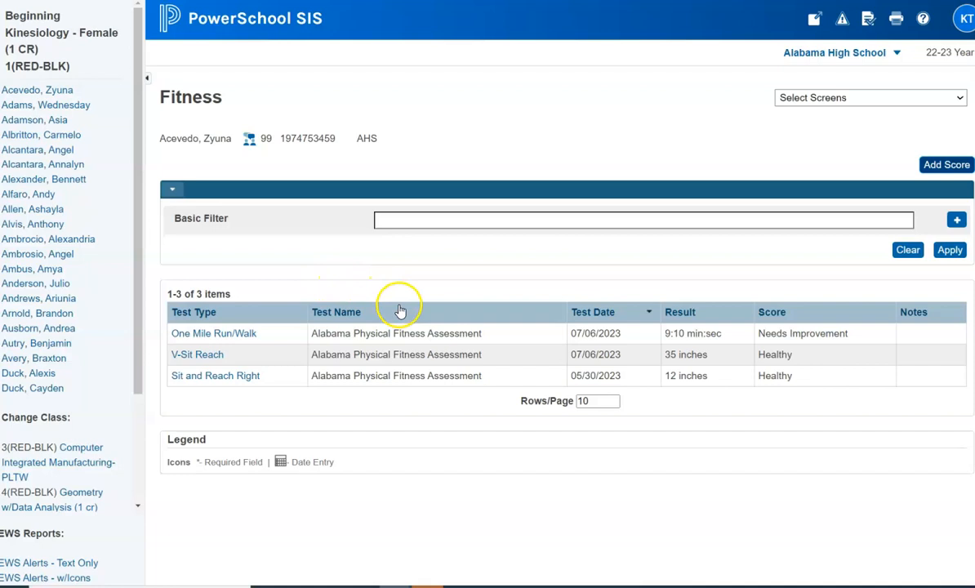
# View the second student's Fitness screen, opening the score entry form and closing it without adding a score.
pyautogui.doubleClick(75, 108)
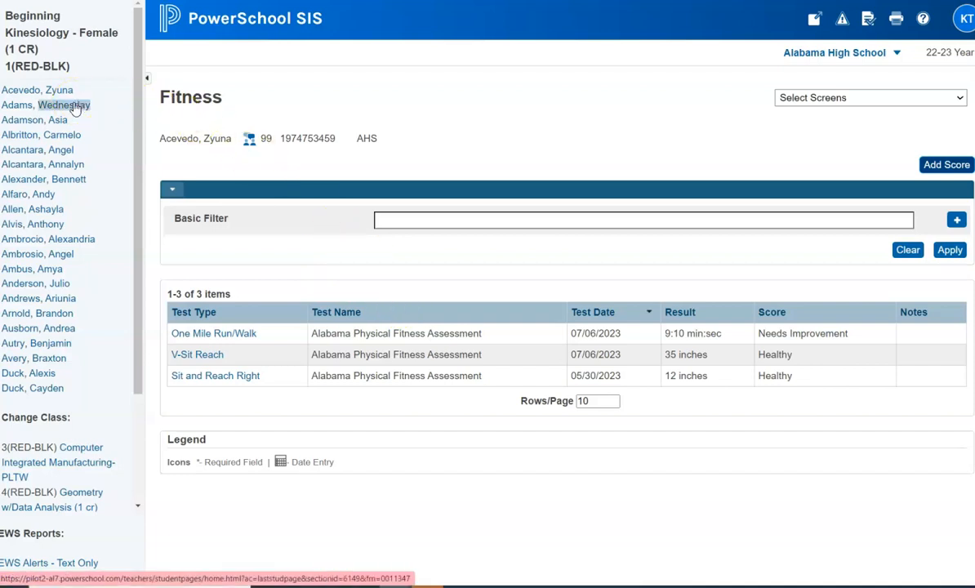
pyautogui.click(75, 109)
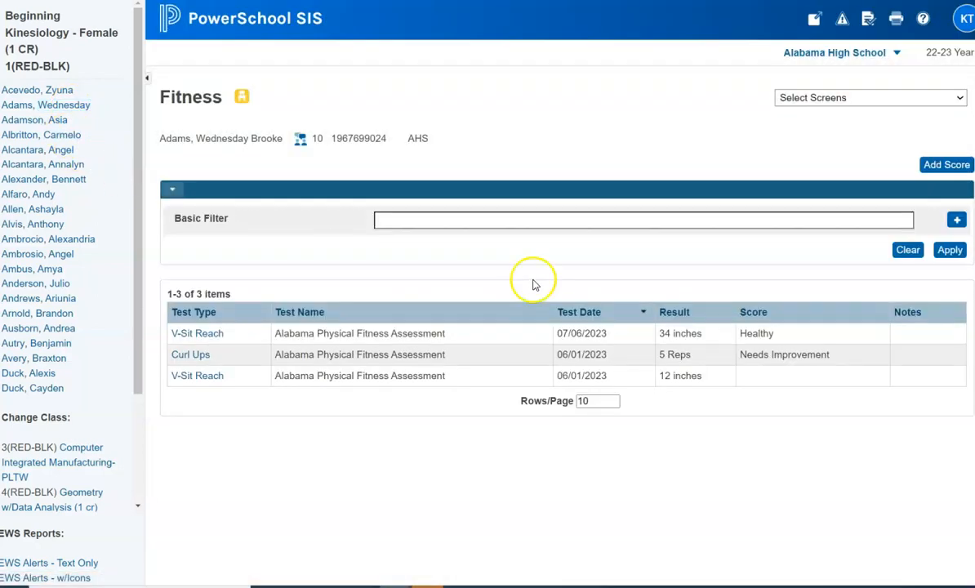
pyautogui.click(938, 164)
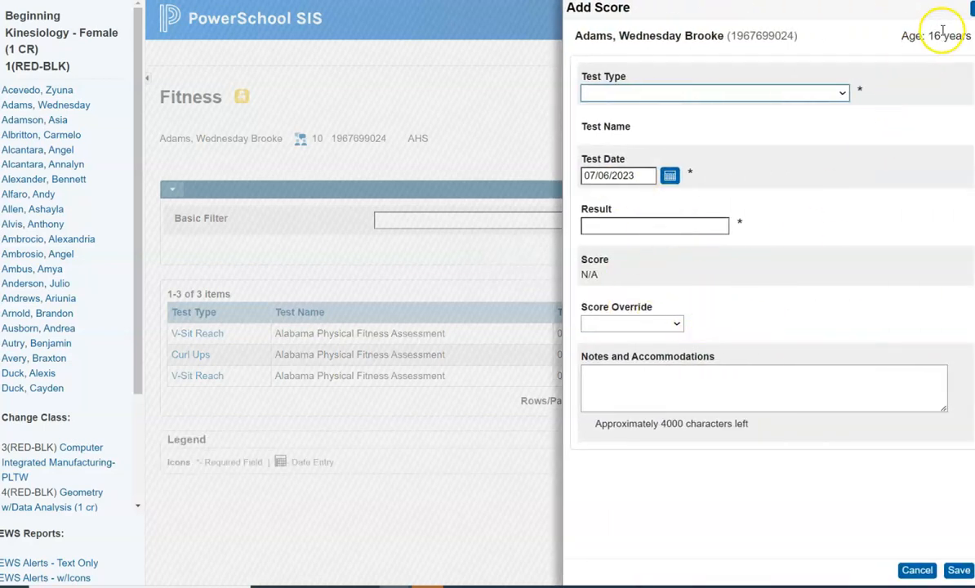
pyautogui.click(972, 10)
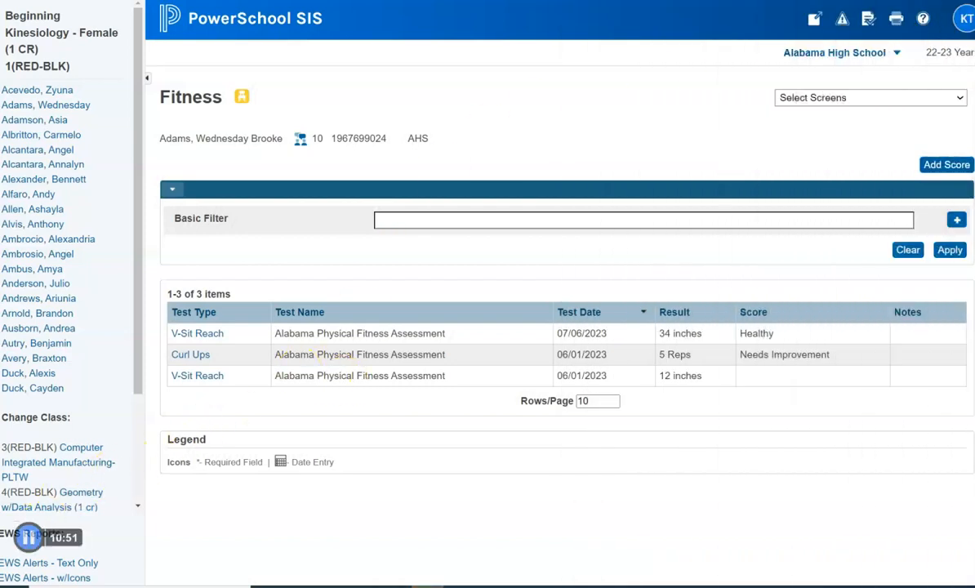
# Start class-wide fitness score entry for Beginning Kinesiology - Female with the test type One Mile Run/Walk (Aerobic Cardiovascular Endurance).
pyautogui.click(204, 23)
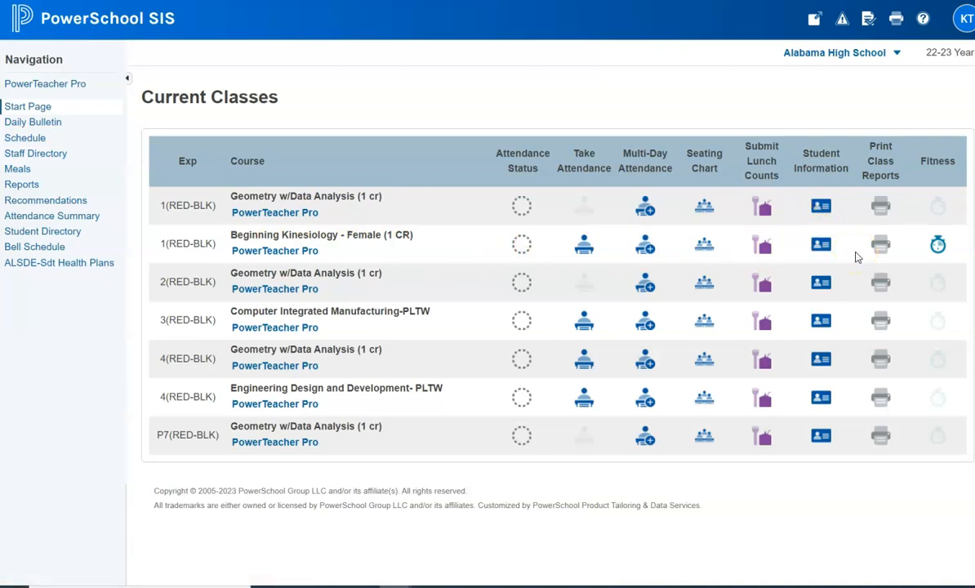
pyautogui.click(937, 249)
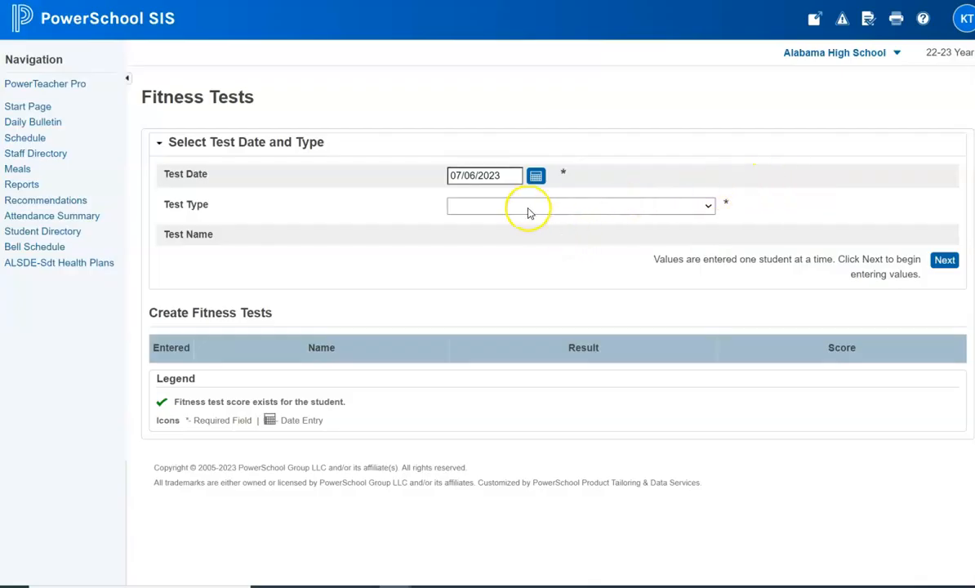
pyautogui.click(528, 207)
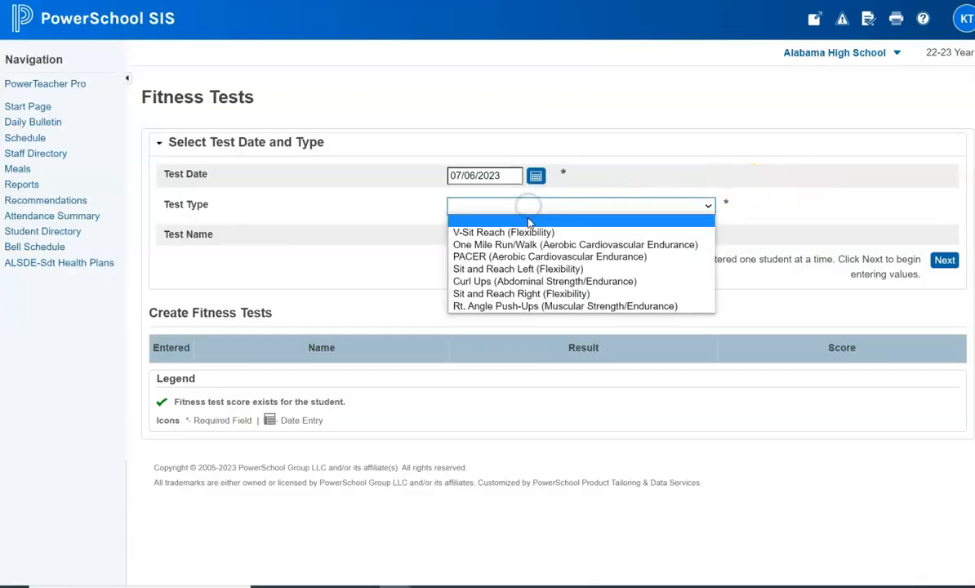
pyautogui.click(528, 245)
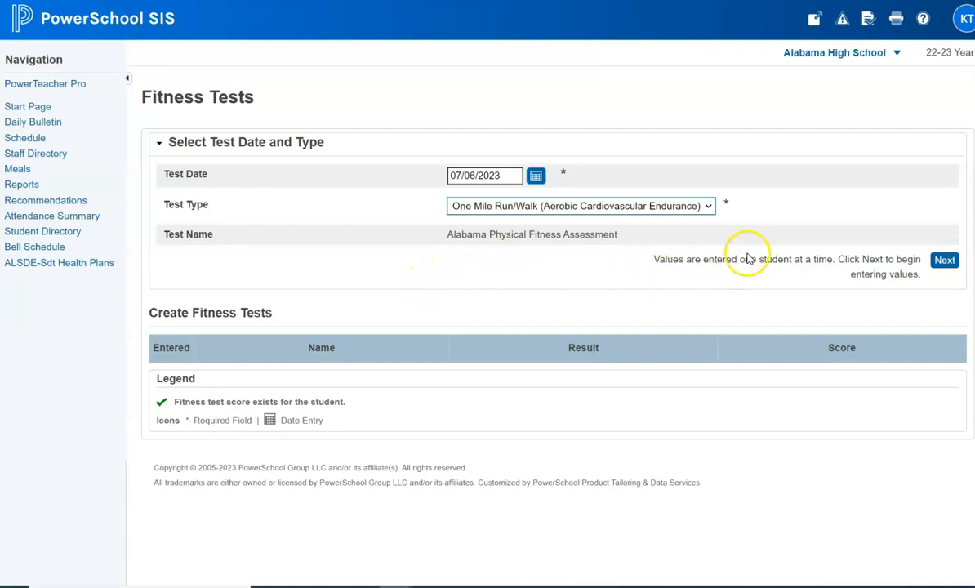
pyautogui.click(944, 260)
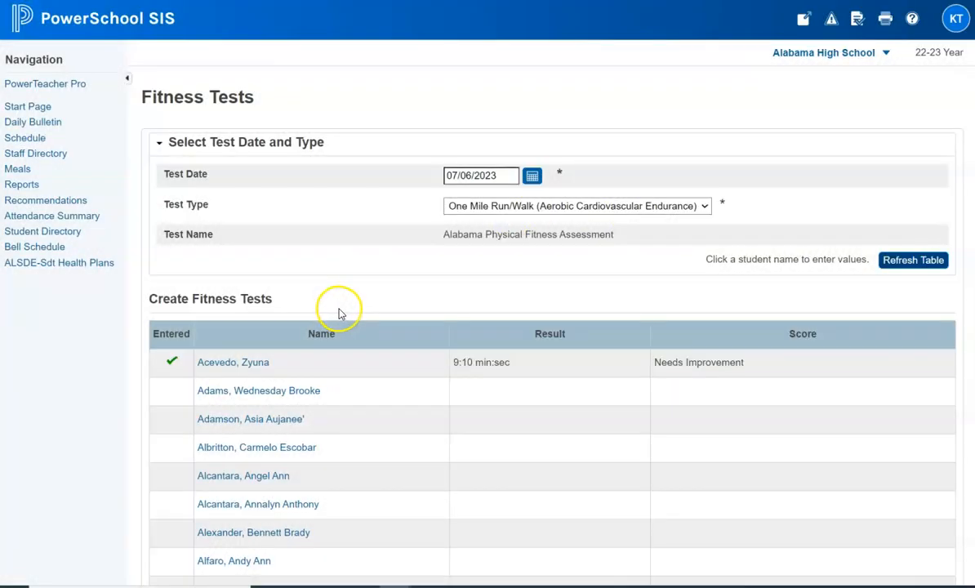
# Look through the class roster, record a One Mile Run/Walk result of 7:35 for the second student, and save to advance.
pyautogui.scroll(-2, 339, 286)
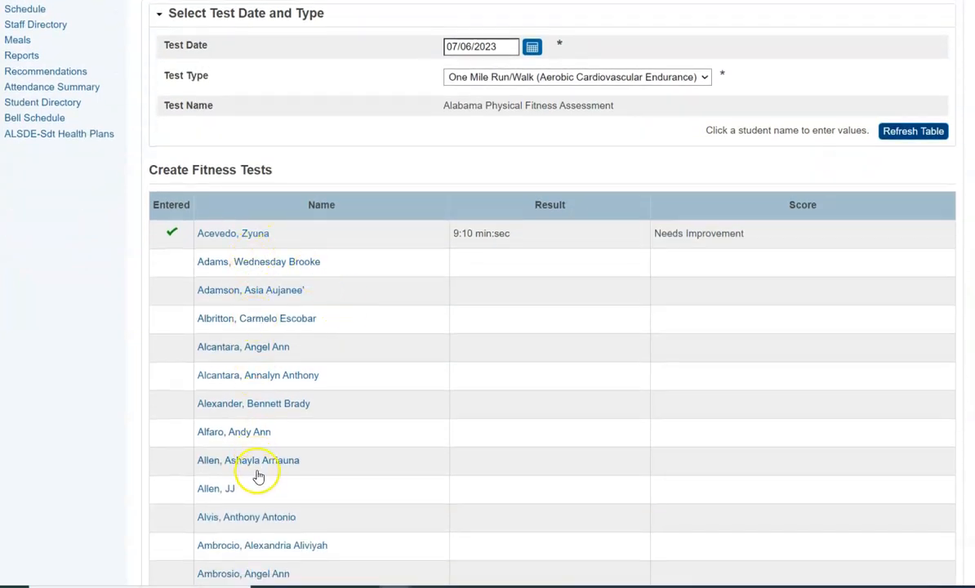
pyautogui.scroll(-5, 327, 343)
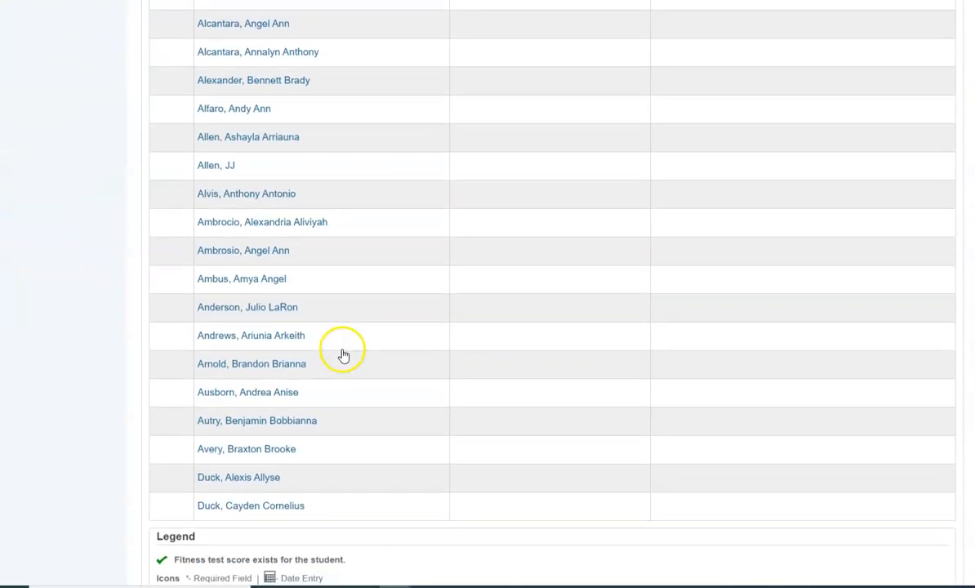
pyautogui.scroll(6, 343, 356)
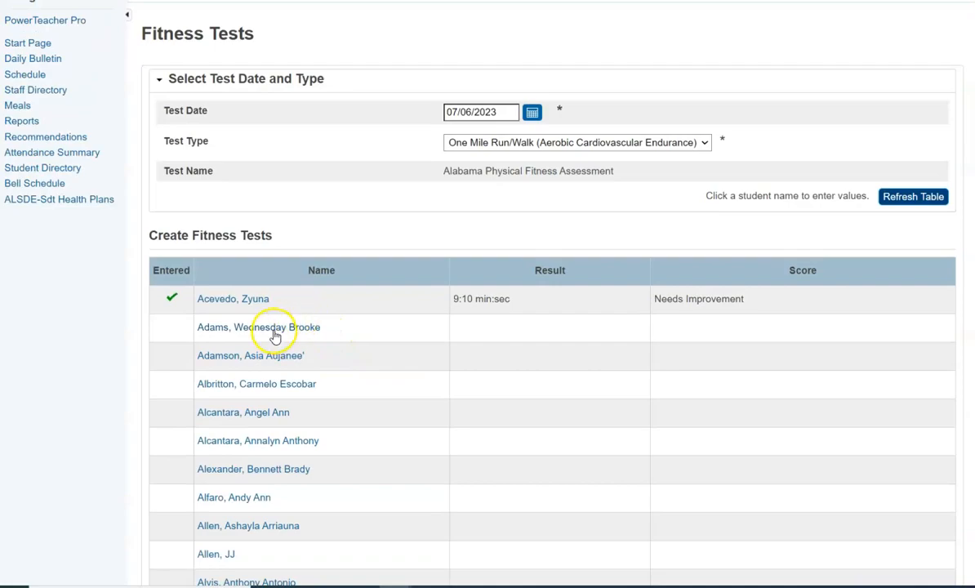
pyautogui.click(274, 328)
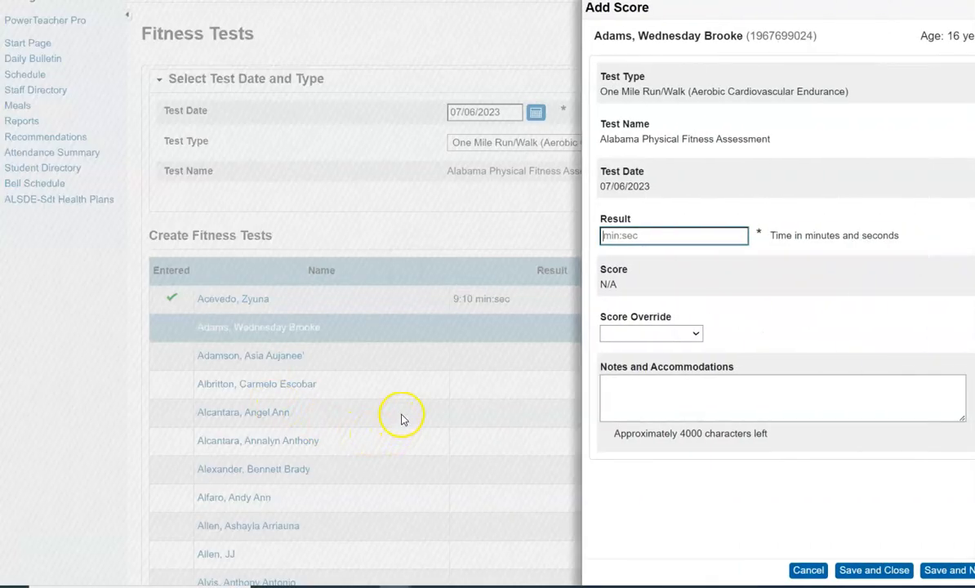
pyautogui.click(604, 236)
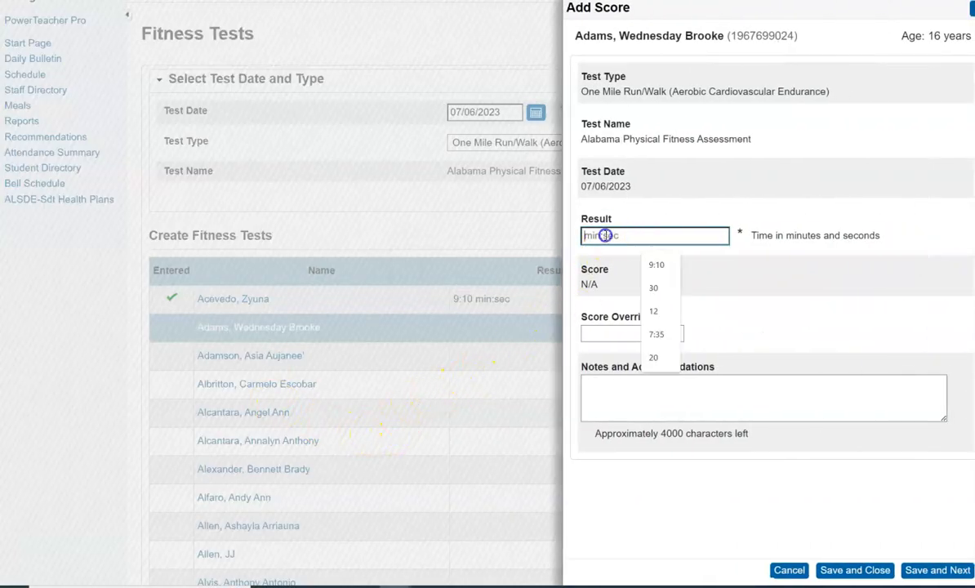
pyautogui.click(656, 334)
pyautogui.click(925, 571)
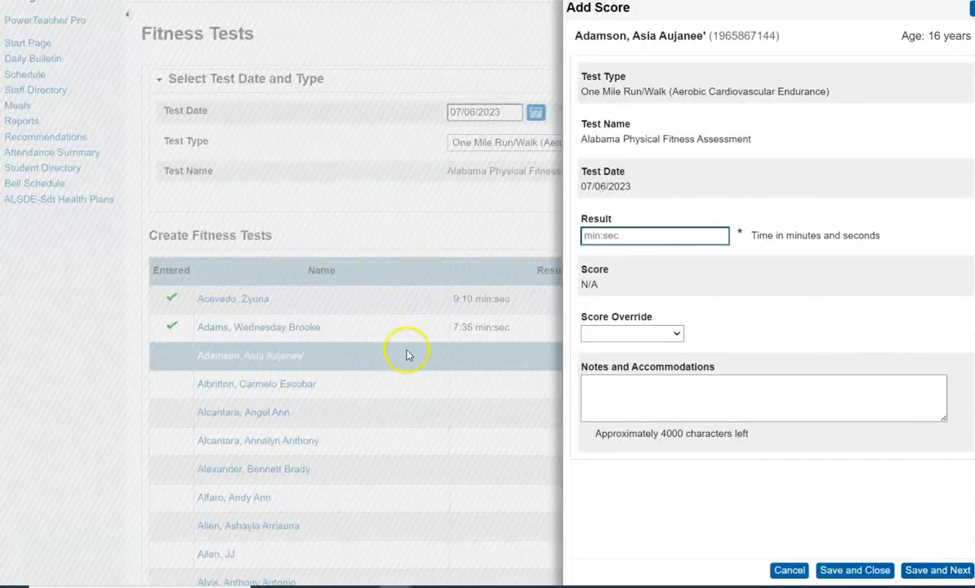
# Save a One Mile Run/Walk result of 7:35 for the third student, close score entry, and review the class table.
pyautogui.click(582, 236)
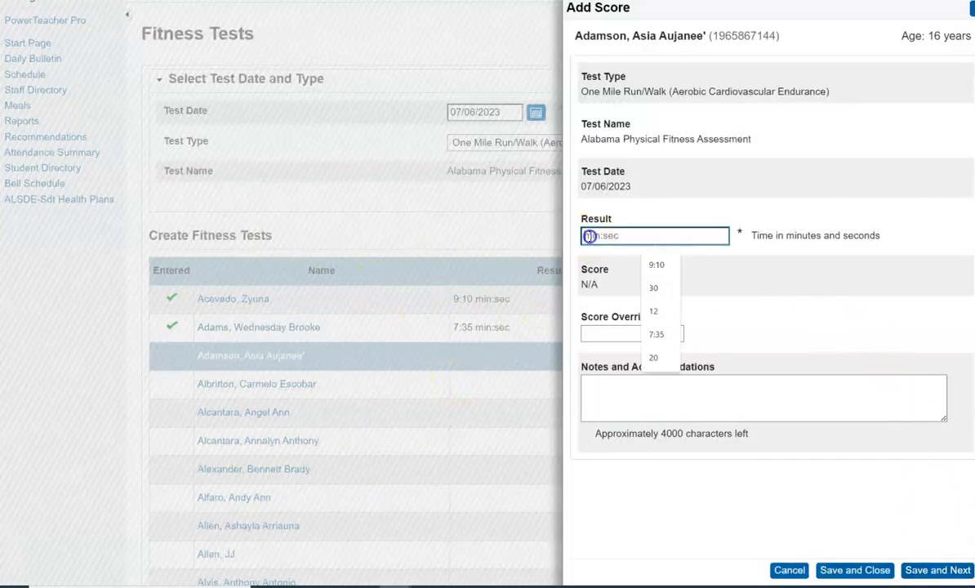
pyautogui.click(673, 330)
pyautogui.click(938, 570)
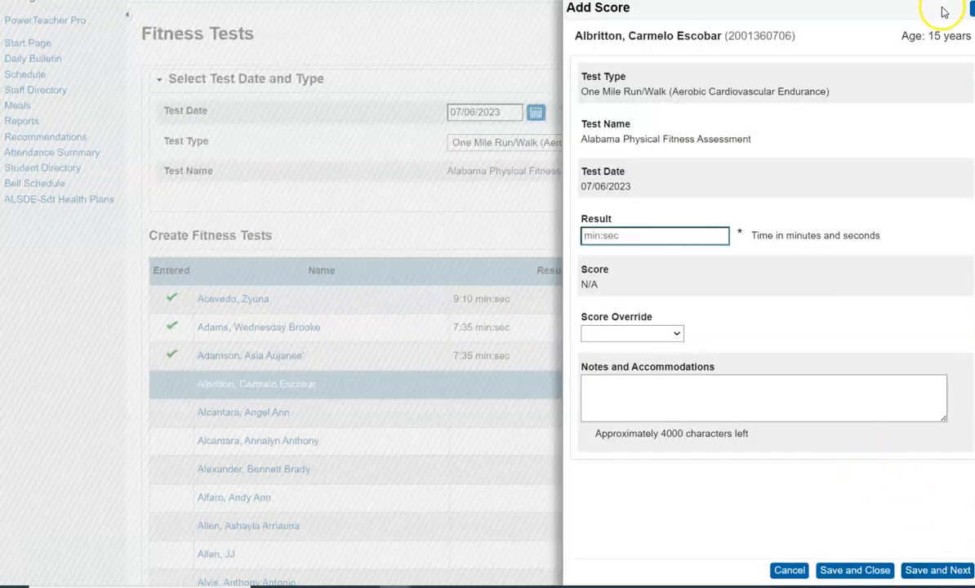
pyautogui.click(428, 585)
pyautogui.click(971, 10)
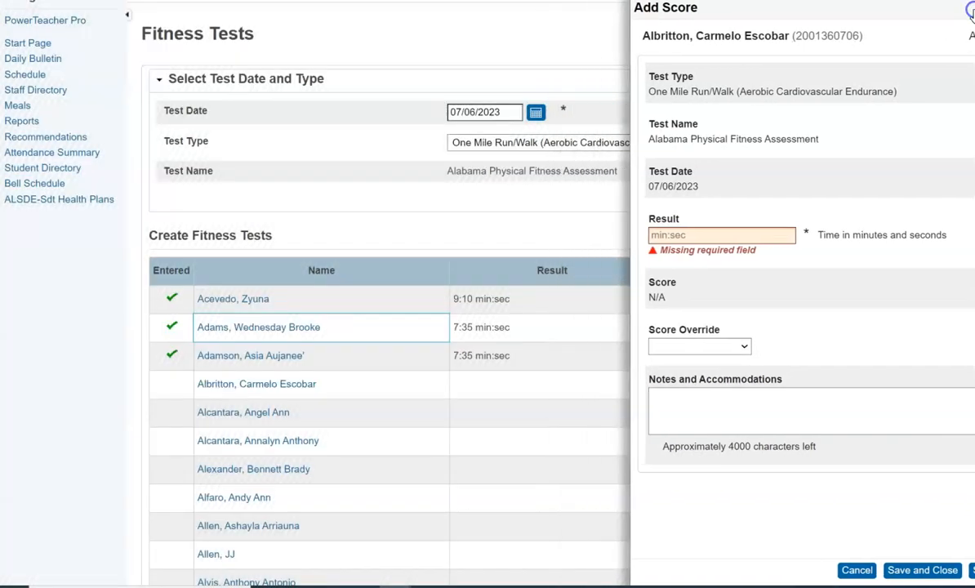
pyautogui.scroll(-5, 684, 356)
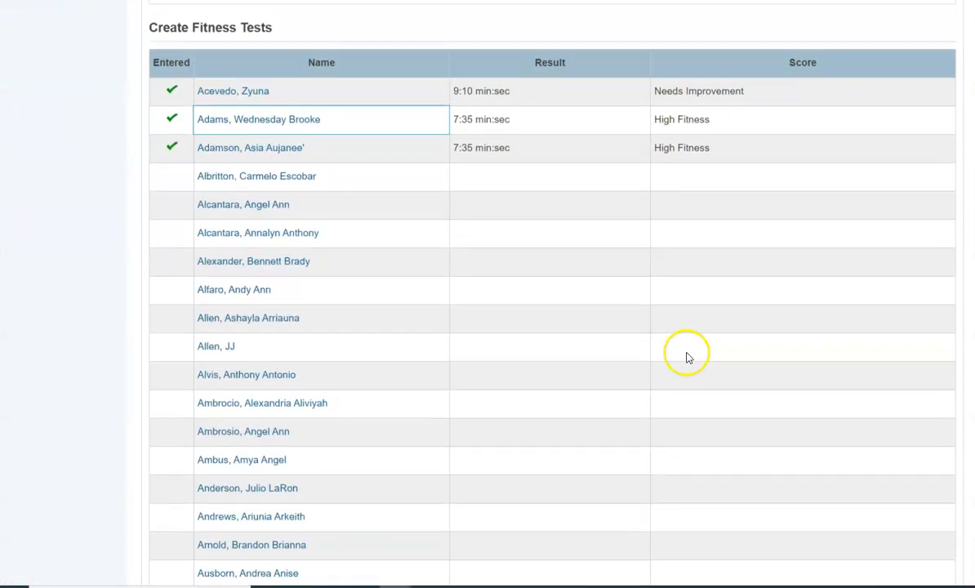
pyautogui.scroll(10, 690, 360)
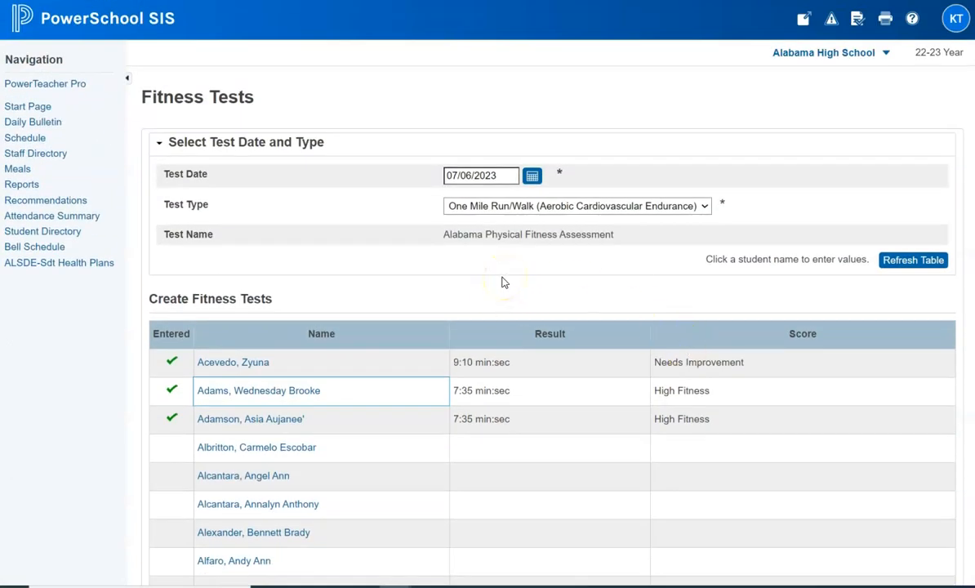
# Return to the Start Page and check the second student's One Mile Run/Walk result through the Beginning Kinesiology - Female student information.
pyautogui.click(106, 28)
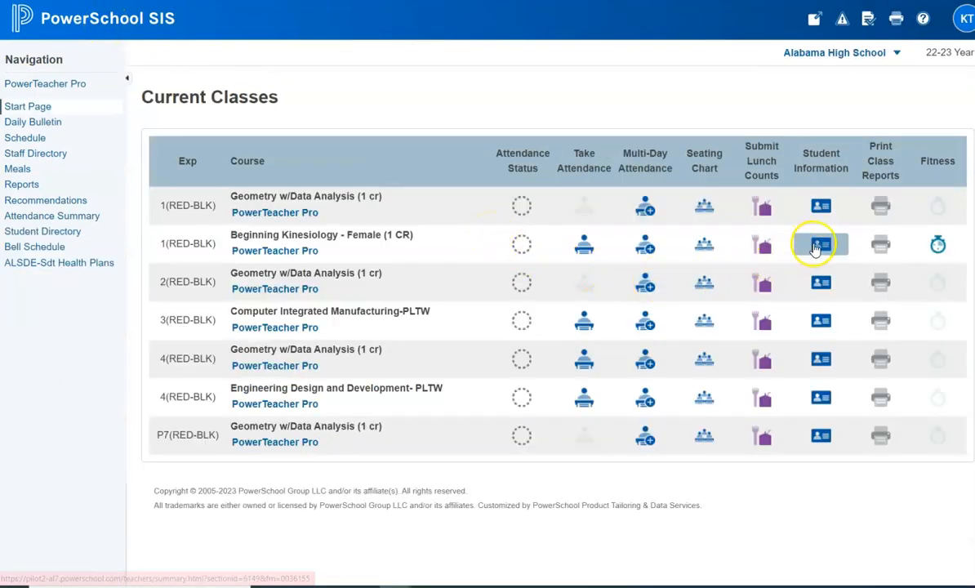
pyautogui.click(815, 247)
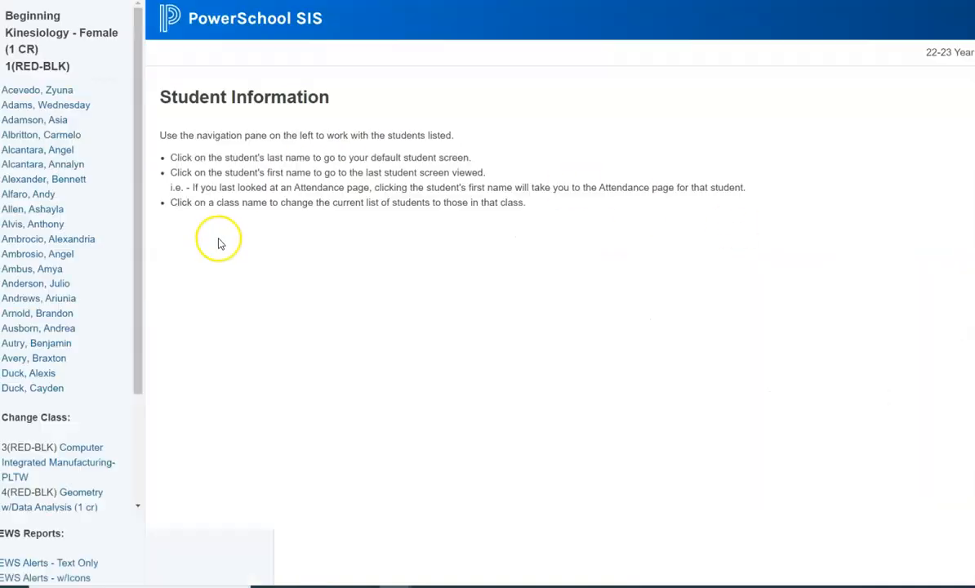
pyautogui.click(63, 113)
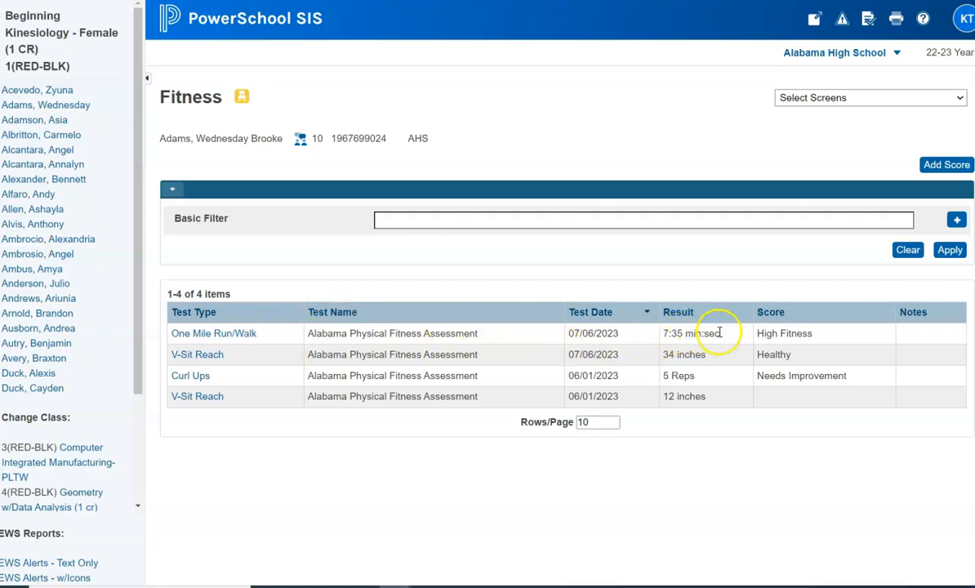
pyautogui.moveTo(722, 334); pyautogui.dragTo(680, 334)
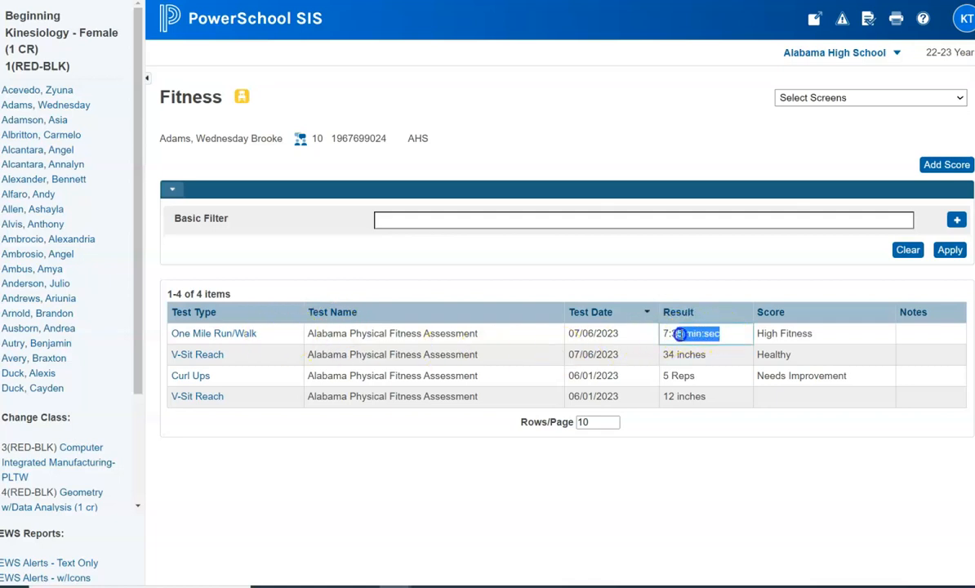
# Check the third student's One Mile Run/Walk result on the Fitness screen.
pyautogui.click(58, 120)
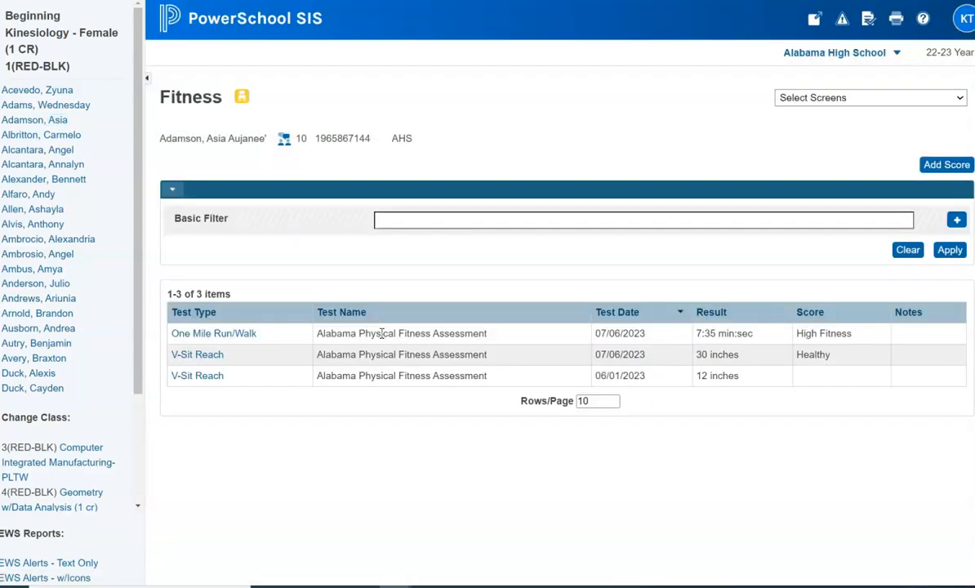
pyautogui.moveTo(755, 334); pyautogui.dragTo(708, 334)
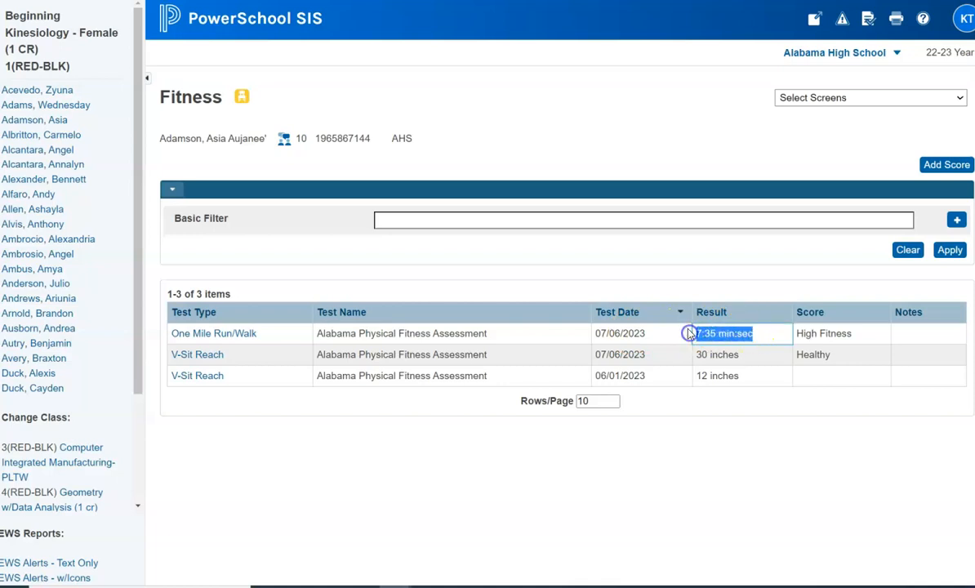
pyautogui.click(596, 252)
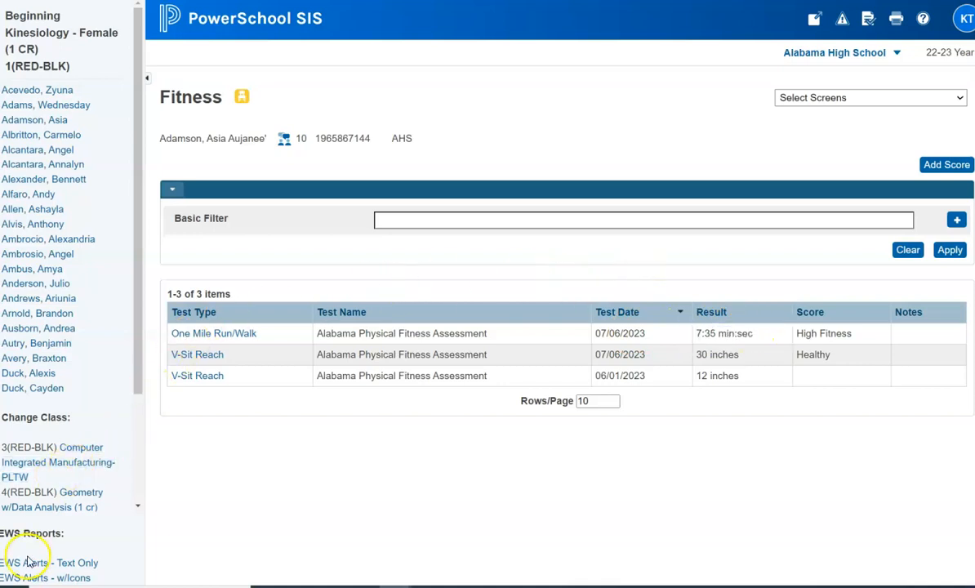